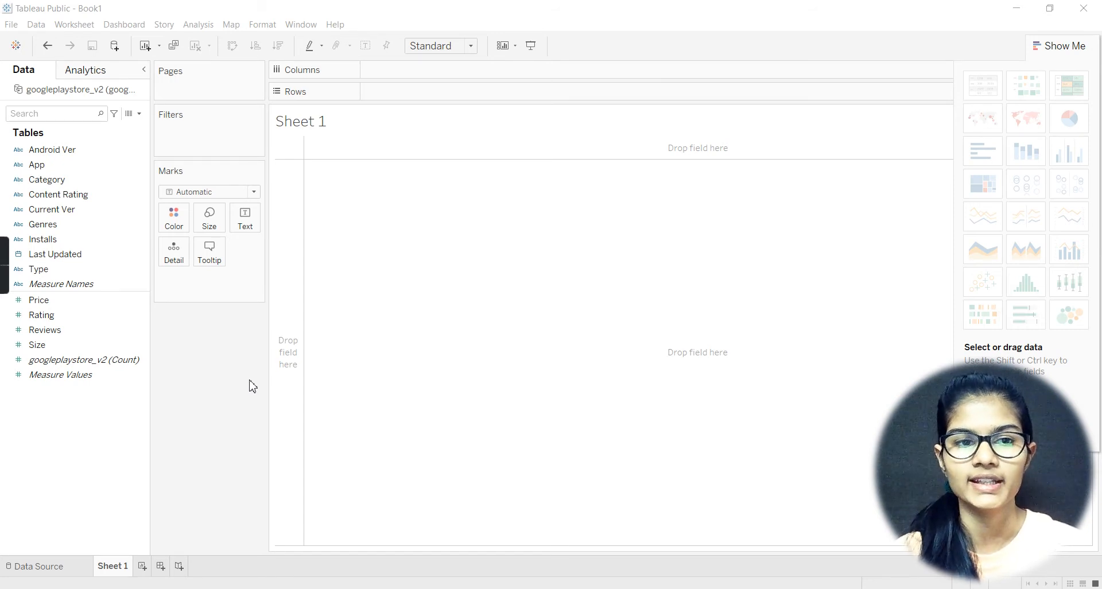
Step: Look through the dimension and measure fields of the googleplaystore_v2 data source
left_click(53, 151)
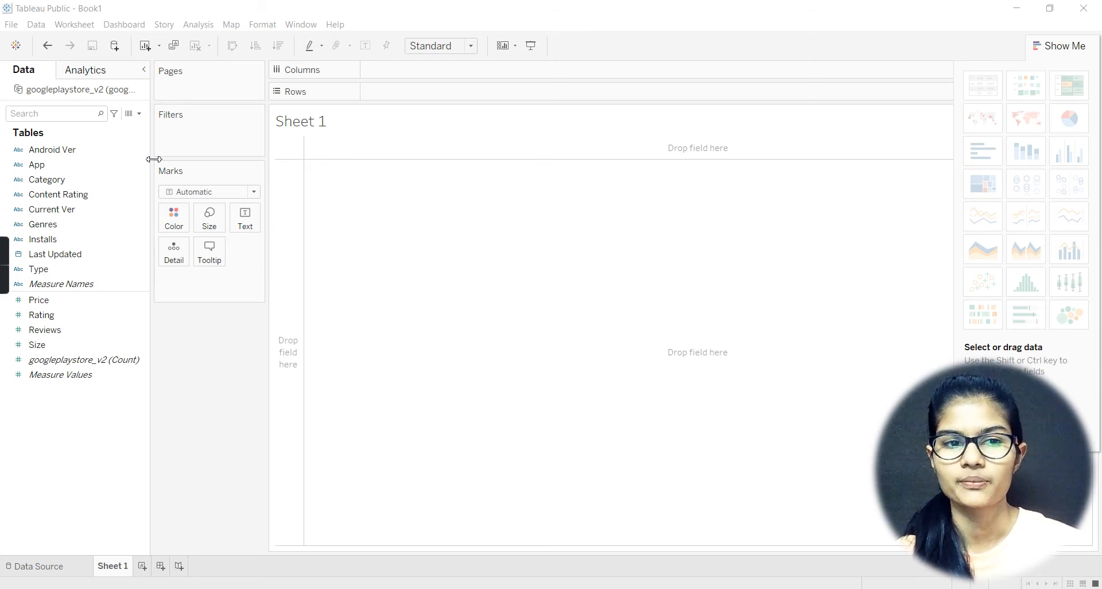
left_click(68, 150)
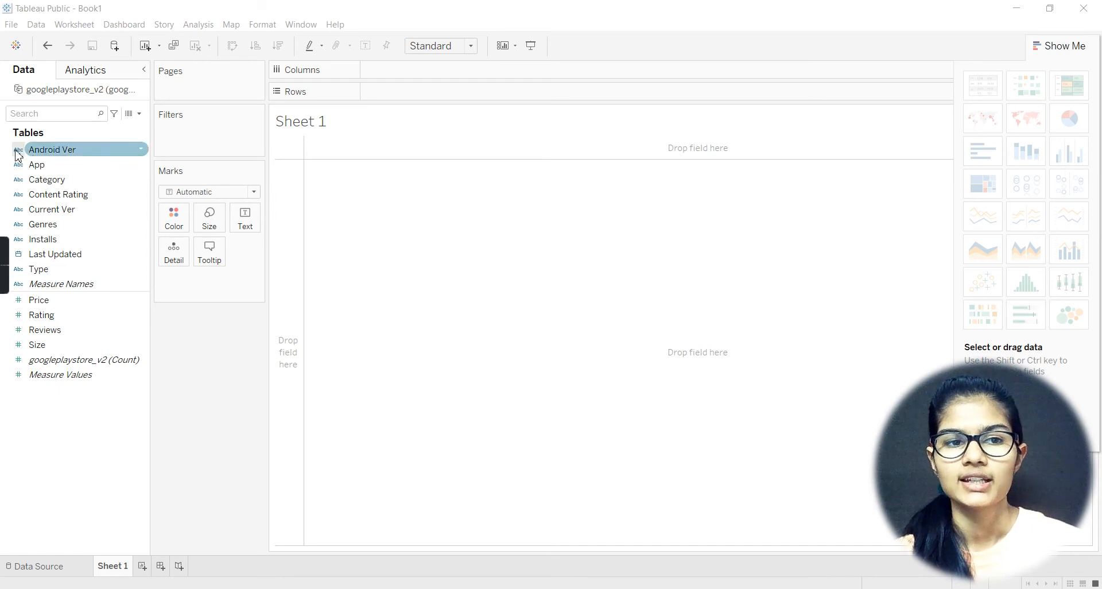
left_click(68, 165)
left_click(70, 180)
left_click(75, 195)
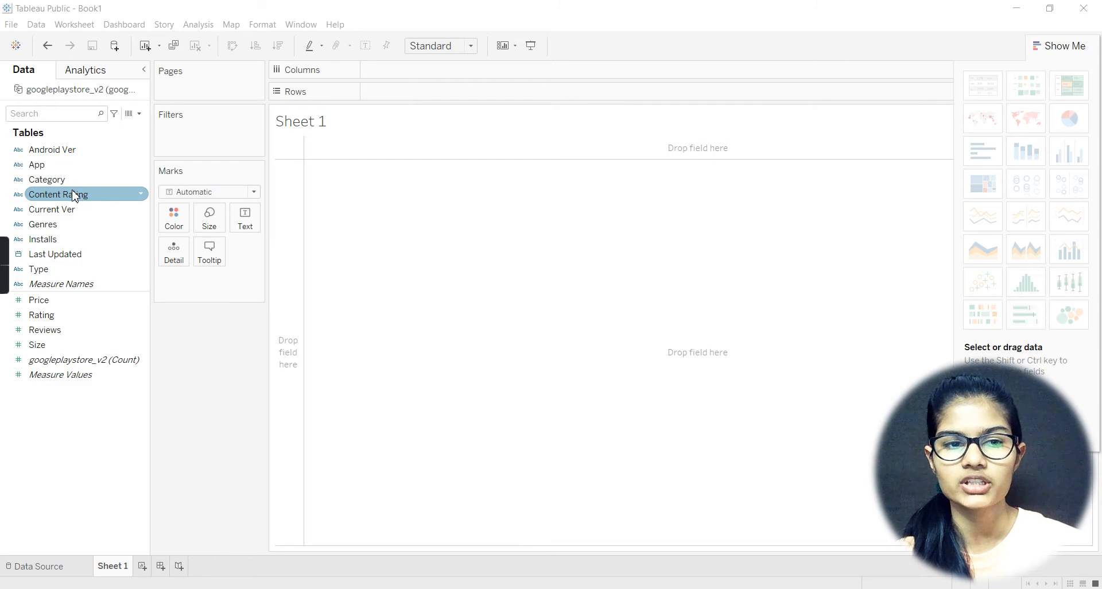
left_click(73, 209)
left_click(74, 225)
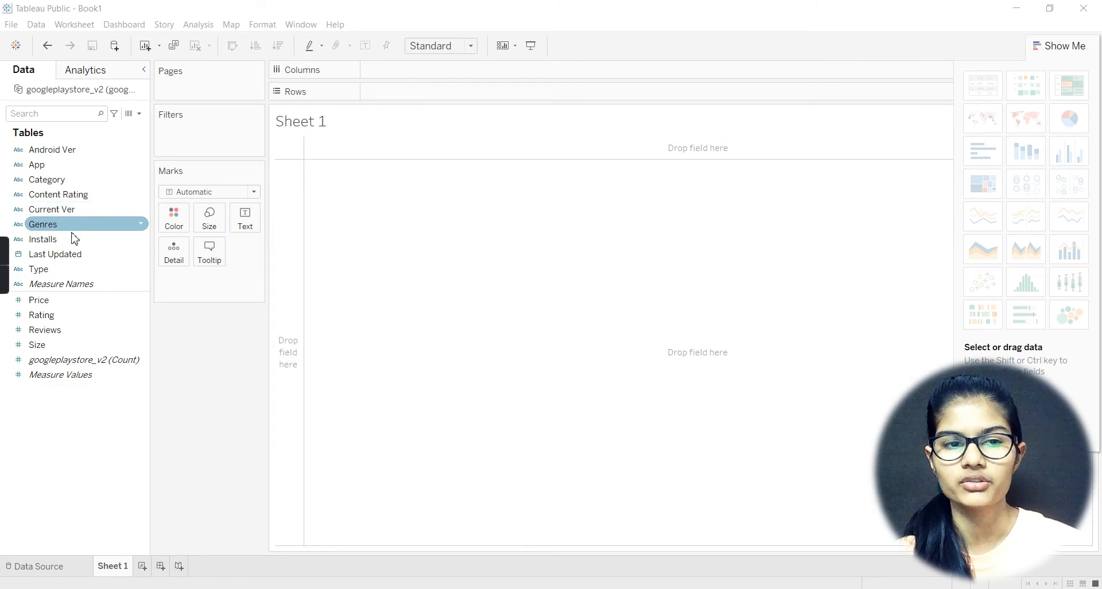
left_click(74, 240)
left_click(79, 256)
left_click(77, 269)
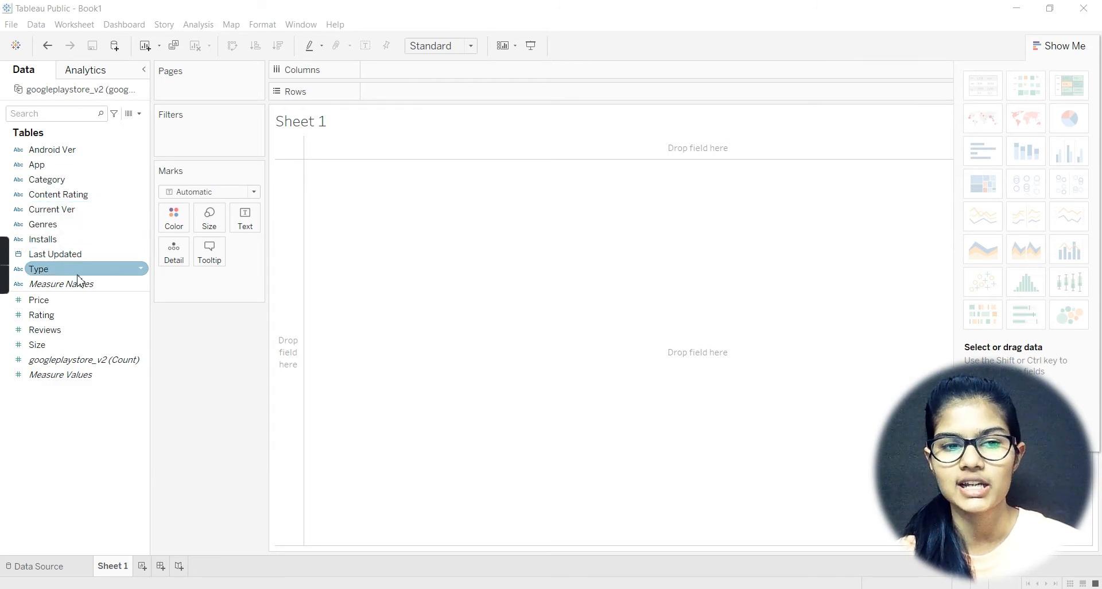
left_click(77, 285)
left_click(74, 301)
left_click(71, 316)
left_click(69, 332)
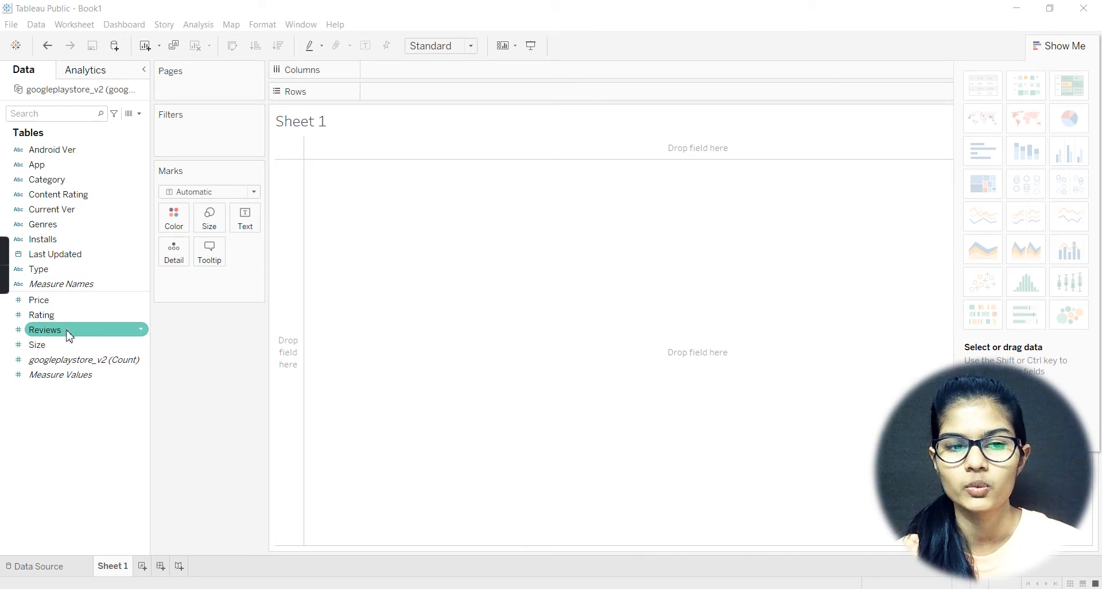
left_click(69, 346)
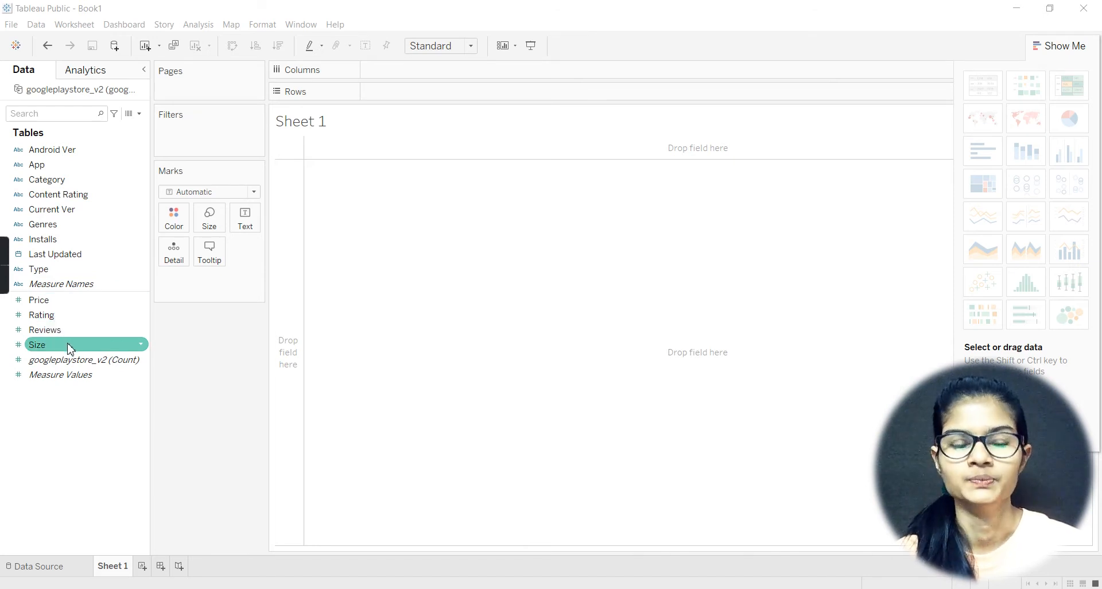
left_click(93, 301)
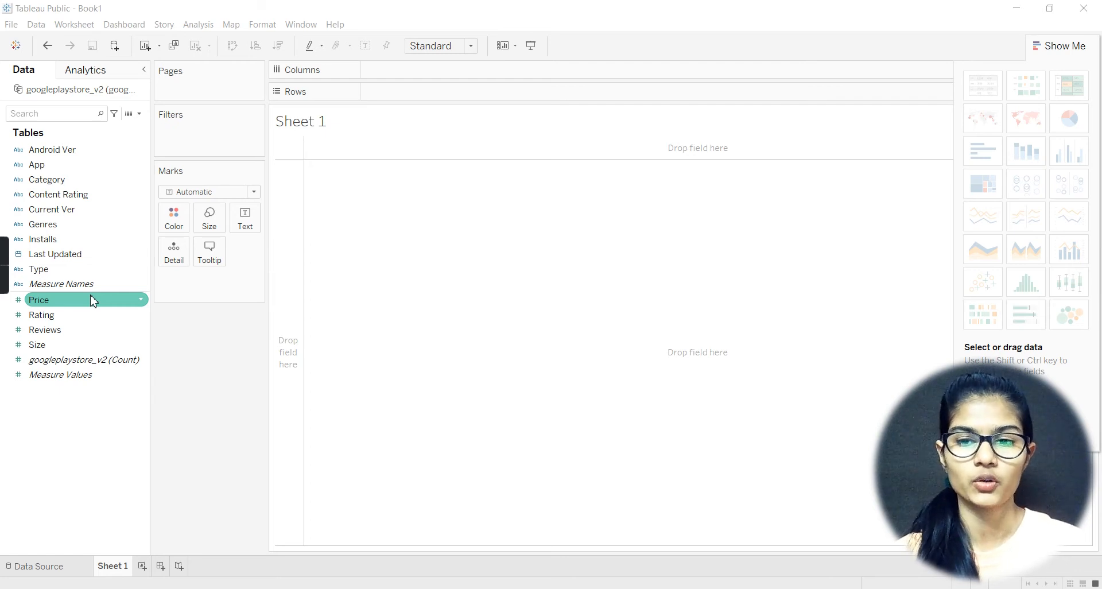
left_click(71, 196)
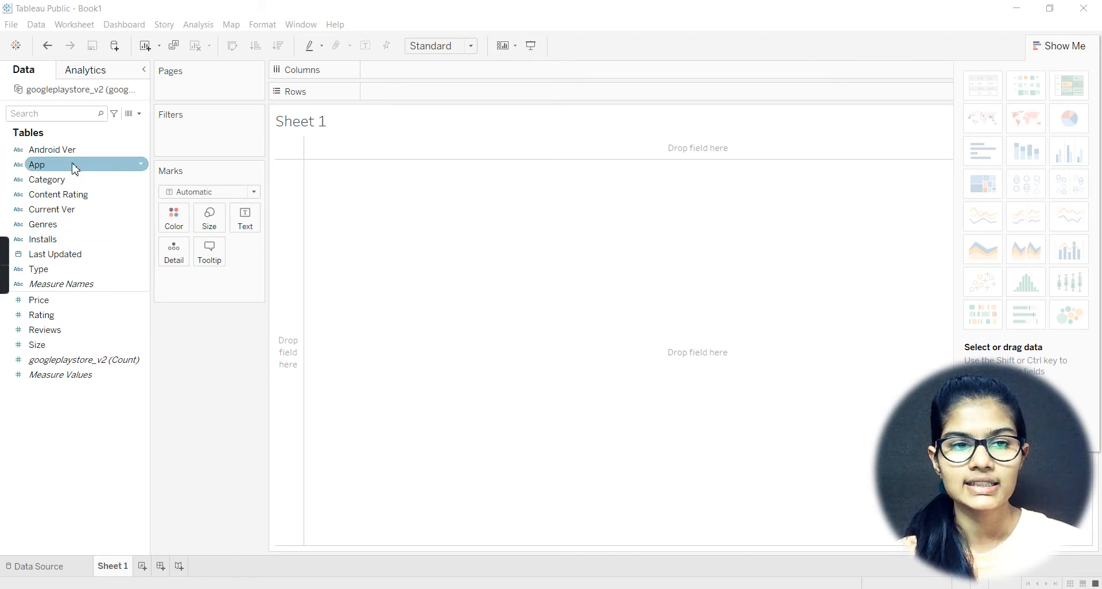
Step: Build a bar chart with Category on the columns and summed Price on the rows
left_click_drag(75, 183, 407, 77)
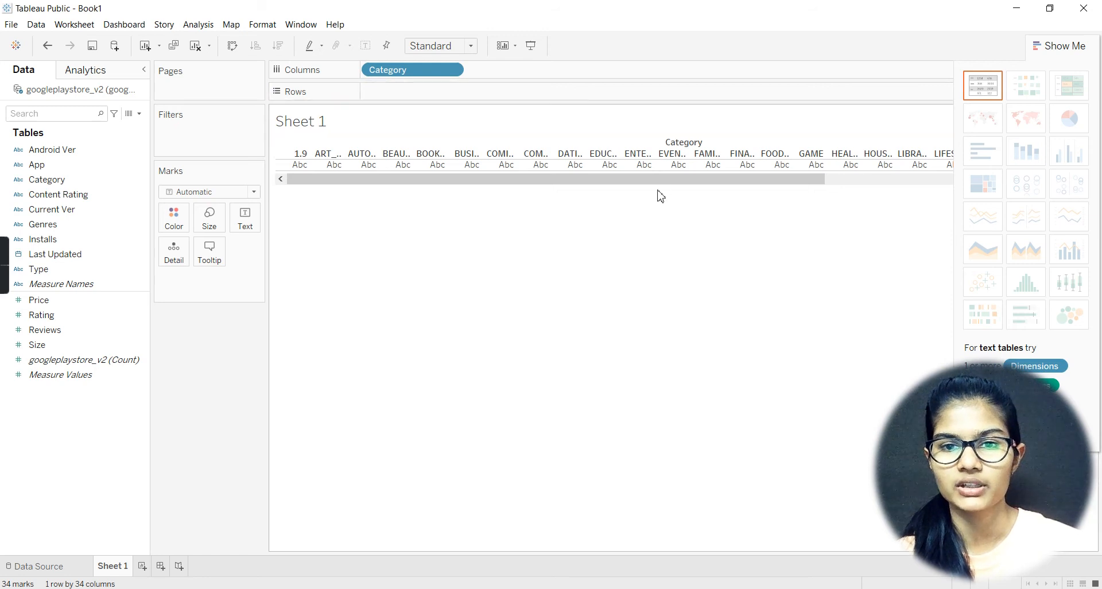
left_click_drag(667, 182, 364, 167)
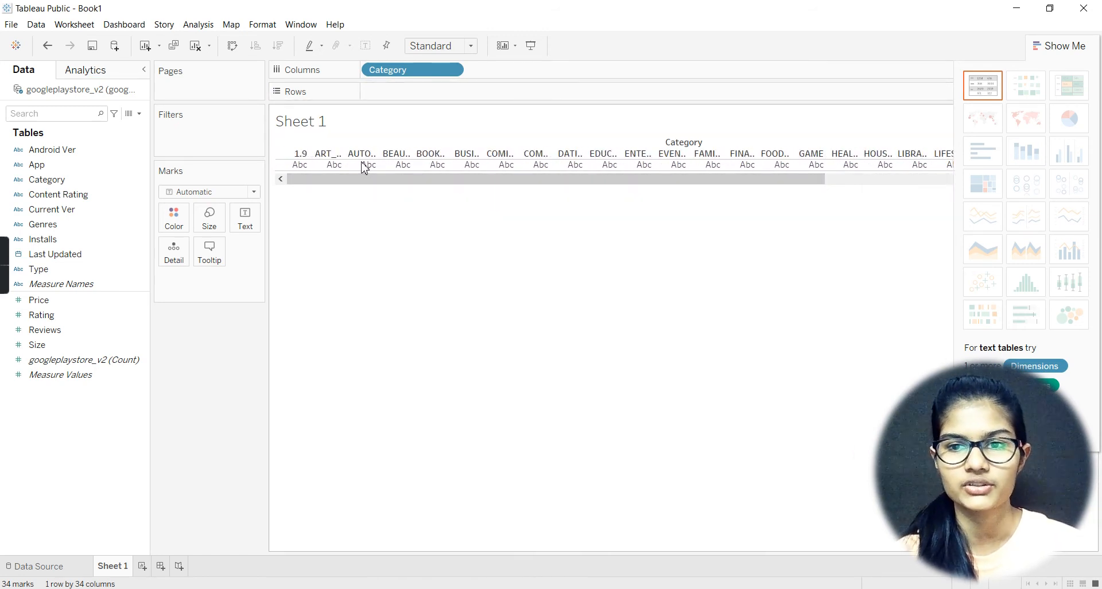
left_click(115, 211)
left_click(115, 315)
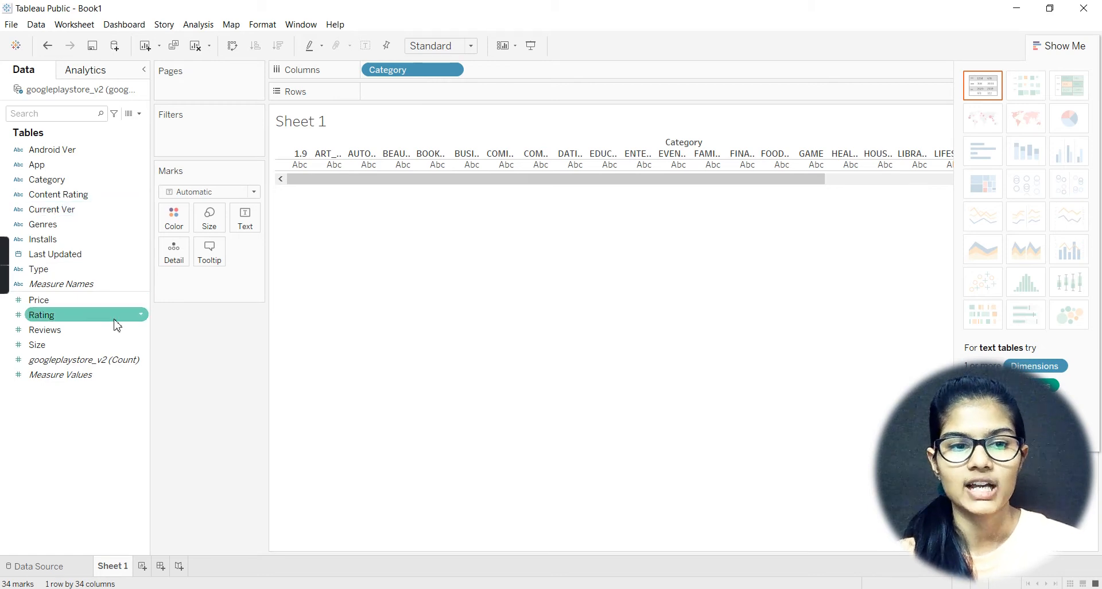
left_click(69, 301)
left_click_drag(69, 304, 411, 91)
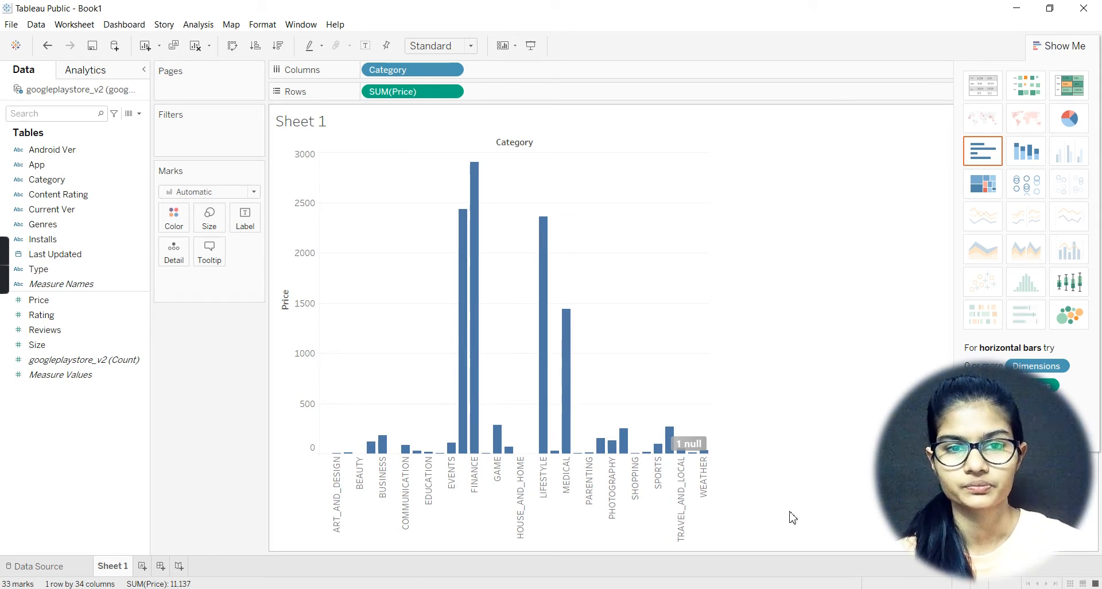
Step: Try showing price by category as stacked bars, packed bubbles, a box-and-whisker plot, a treemap, horizontal bars and a heat map
left_click(113, 348)
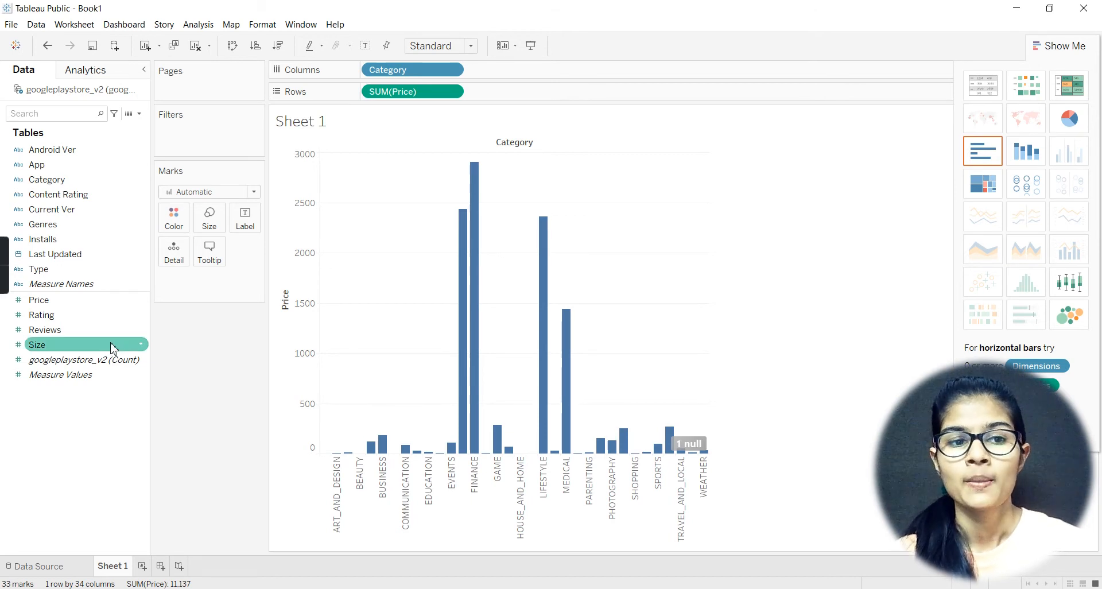
left_click(41, 301)
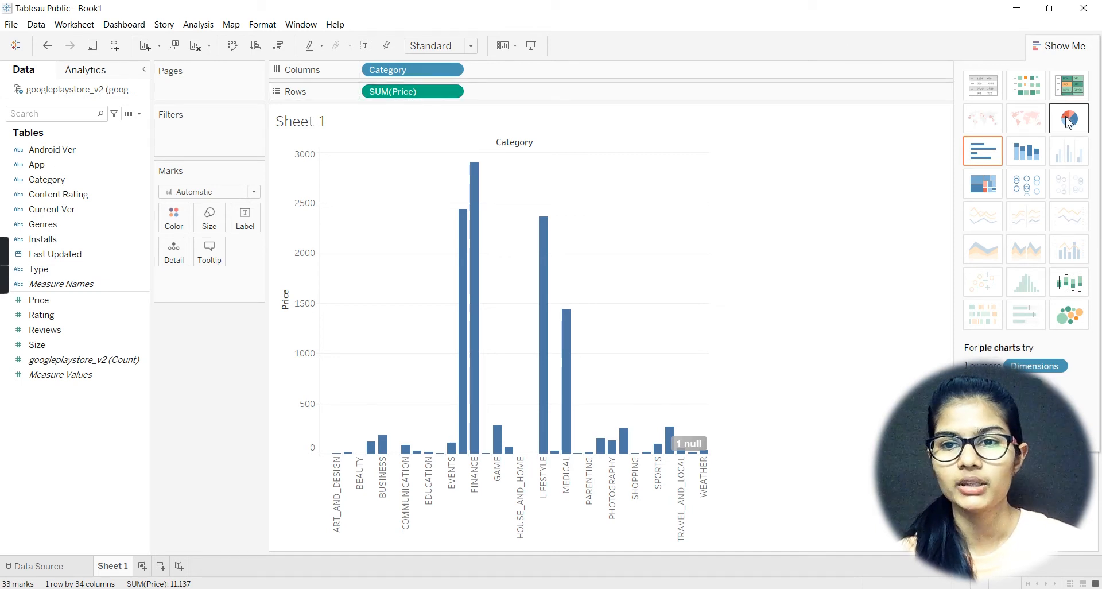
left_click(1028, 164)
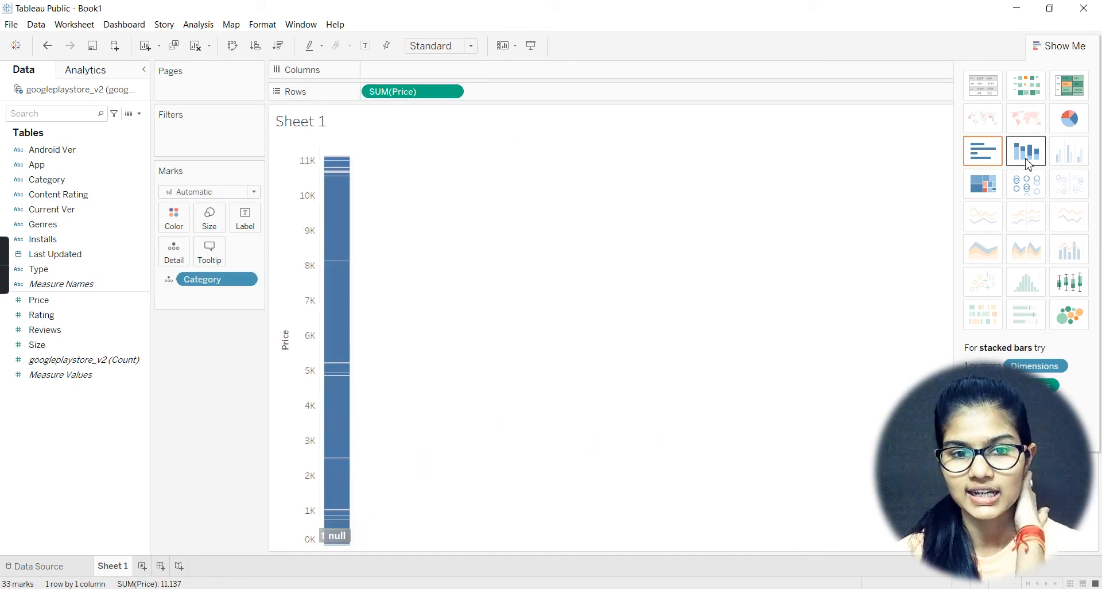
left_click(1070, 317)
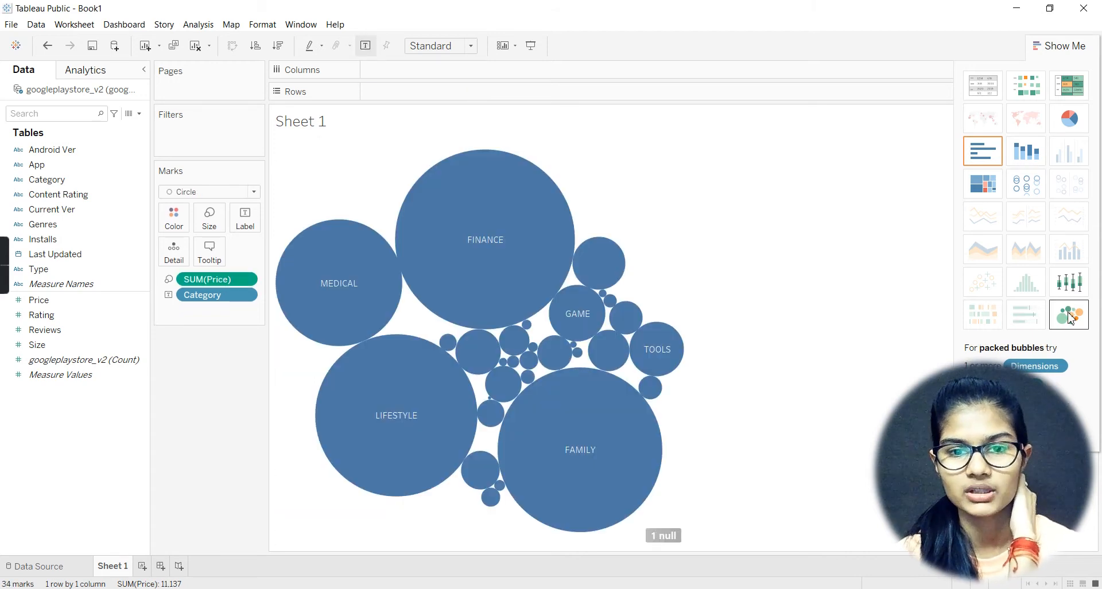
left_click(1061, 282)
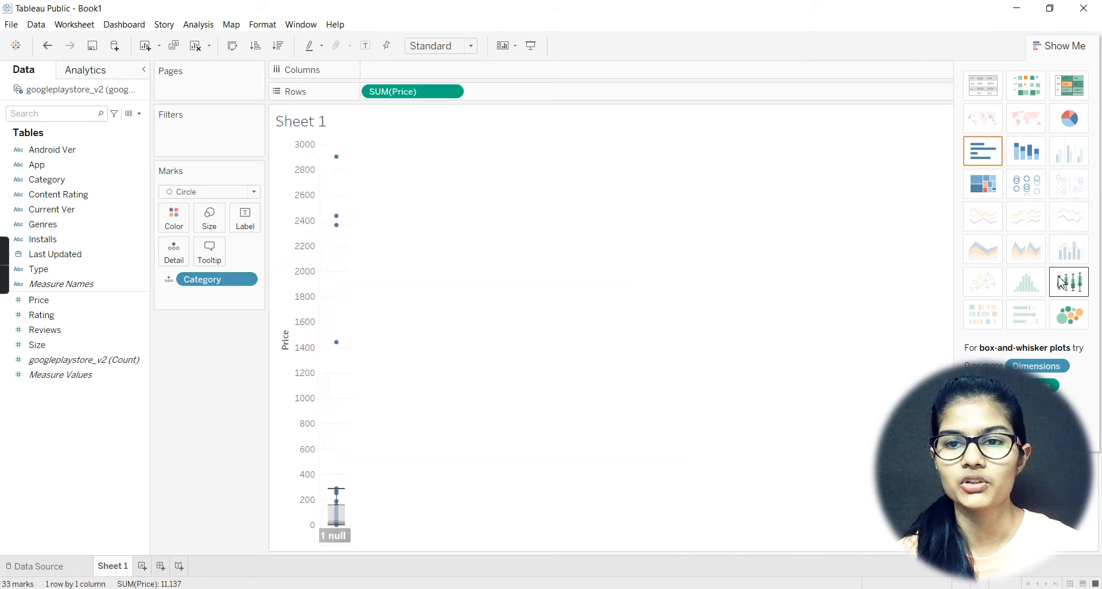
left_click(984, 185)
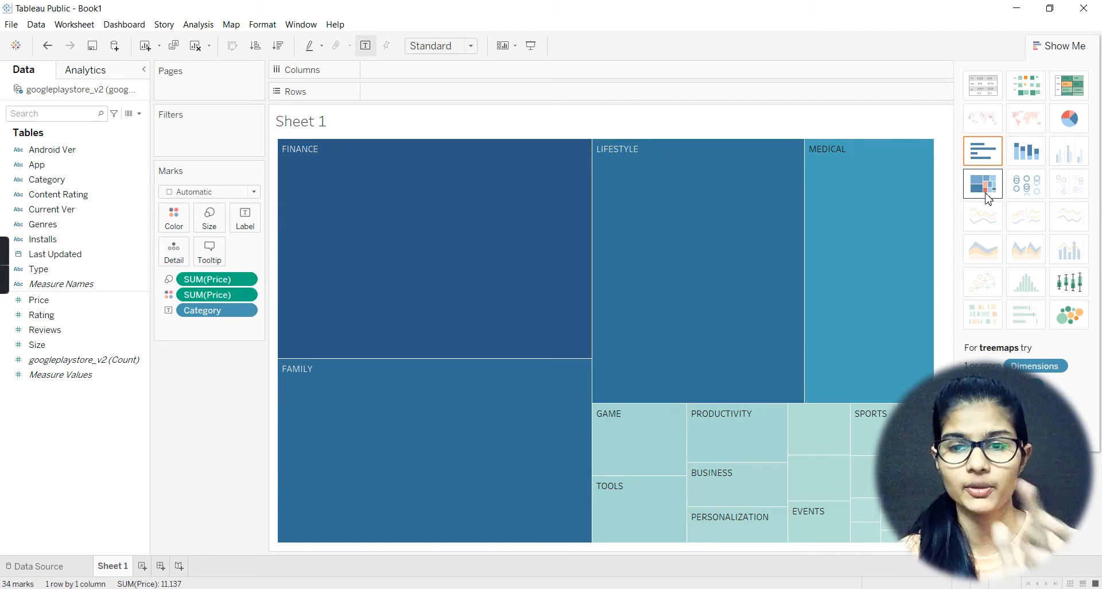
left_click(998, 151)
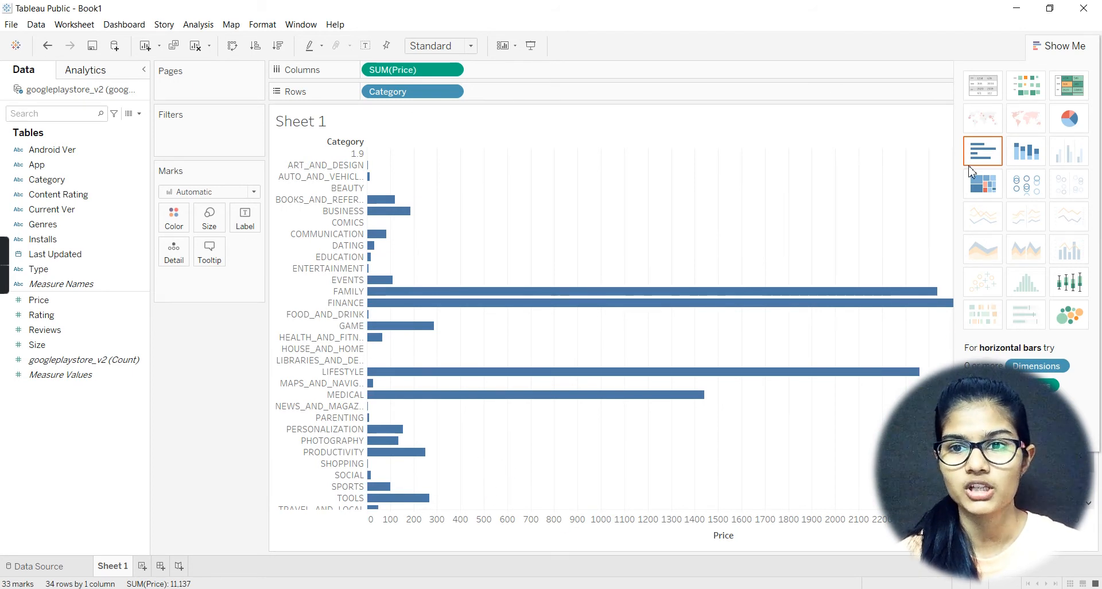
left_click(1022, 87)
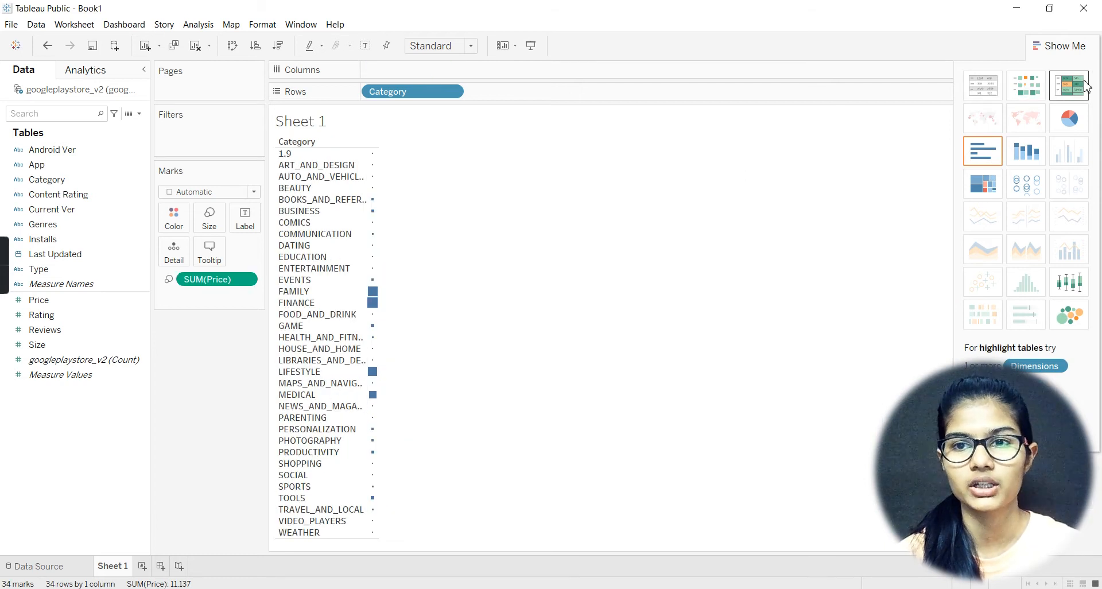
Step: Convert the view to a highlight table and inspect the prices of the darkest categories, such as Family, Finance and Lifestyle
left_click(1085, 86)
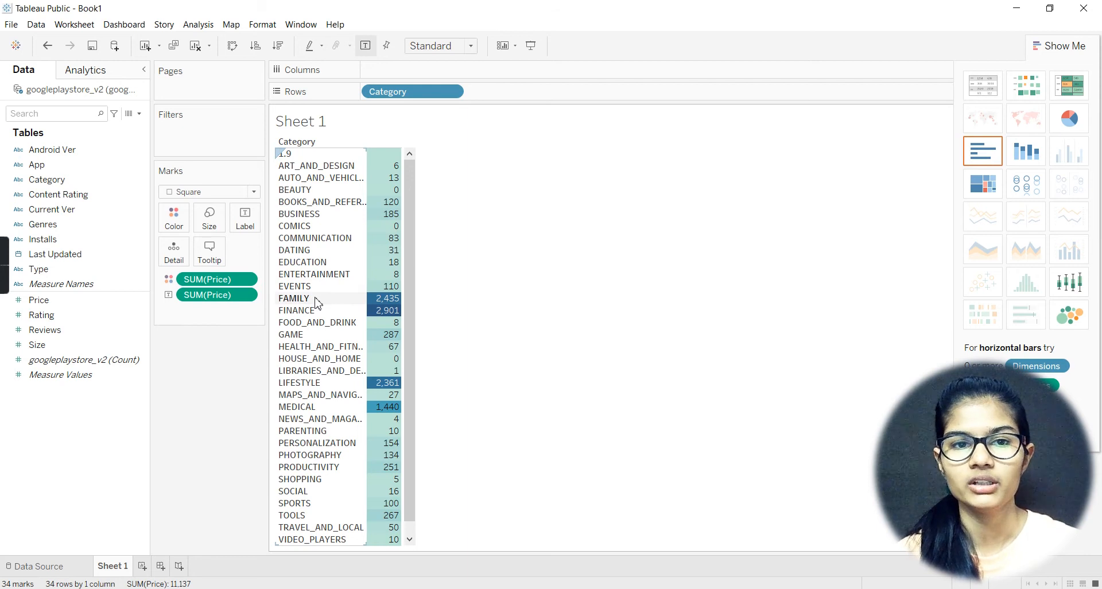
mouse_move(386, 301)
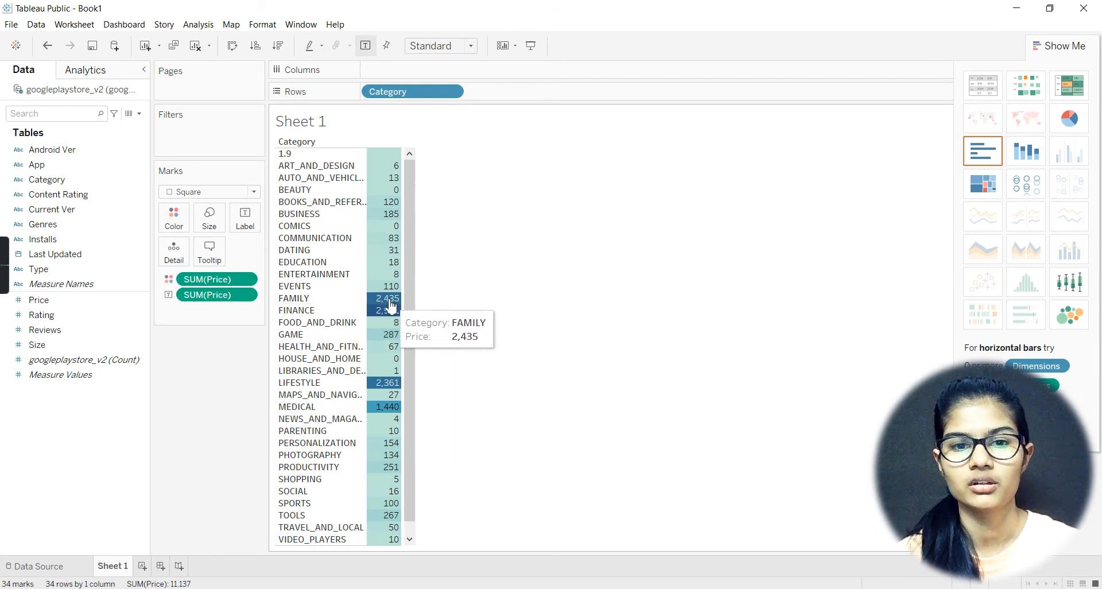
mouse_move(384, 320)
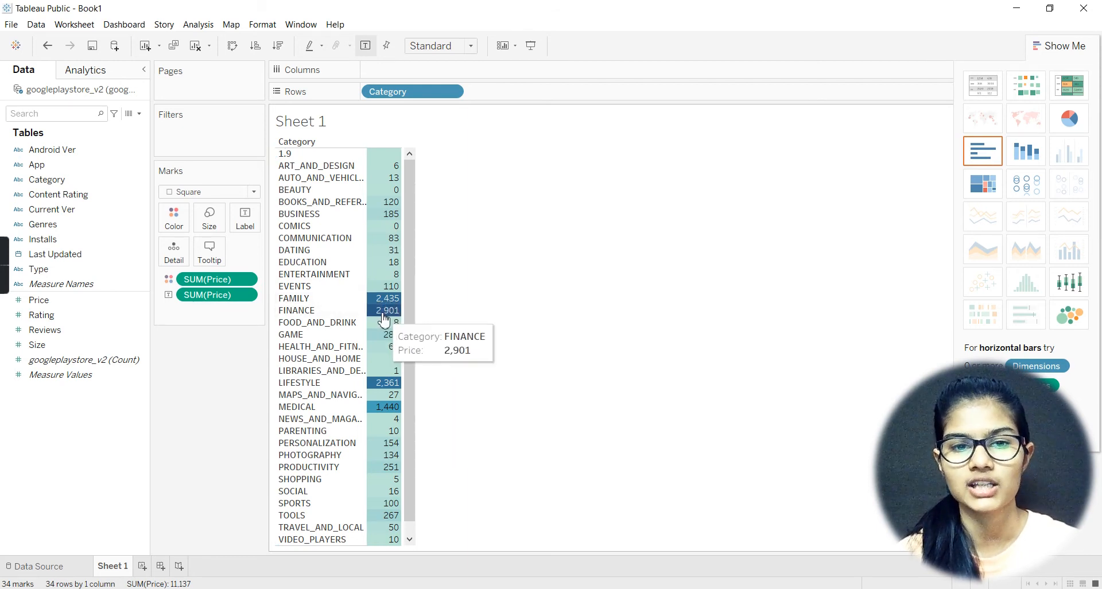
mouse_move(383, 388)
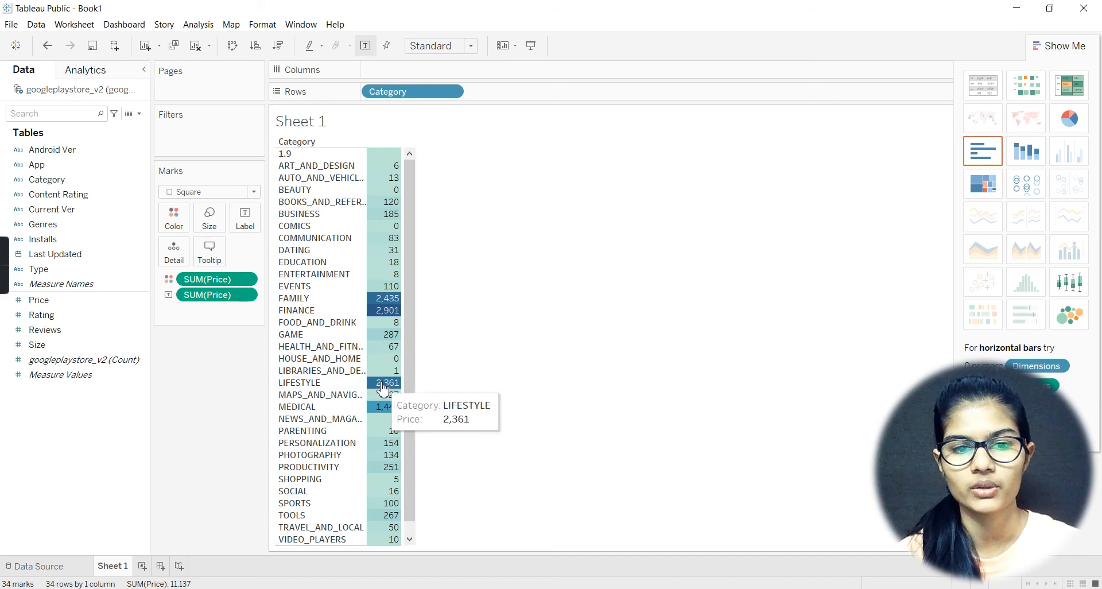
mouse_move(375, 422)
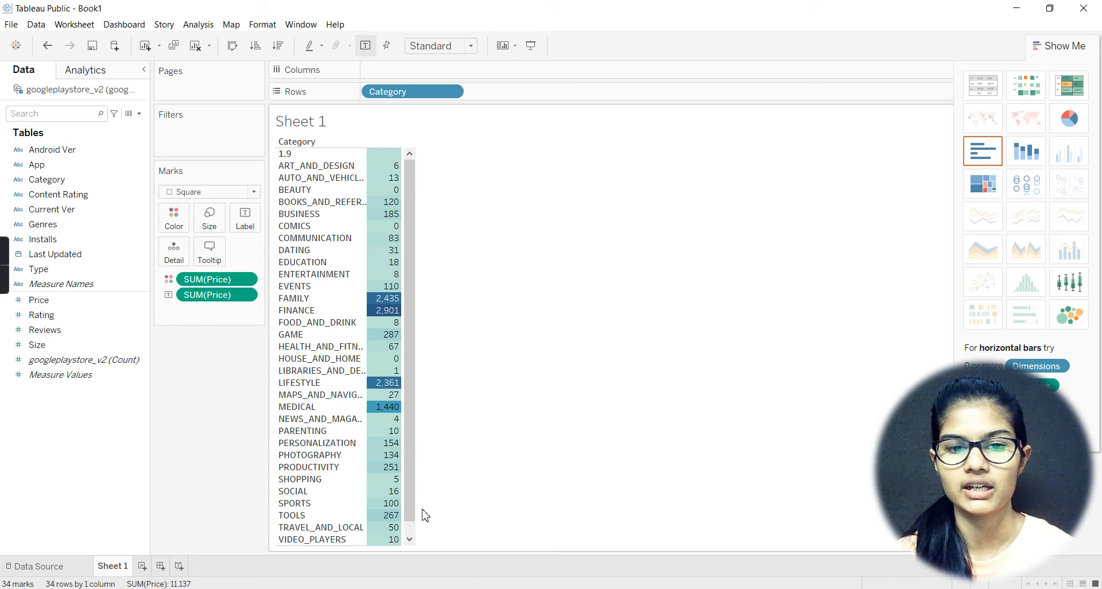
scroll(416, 528, "down", 1)
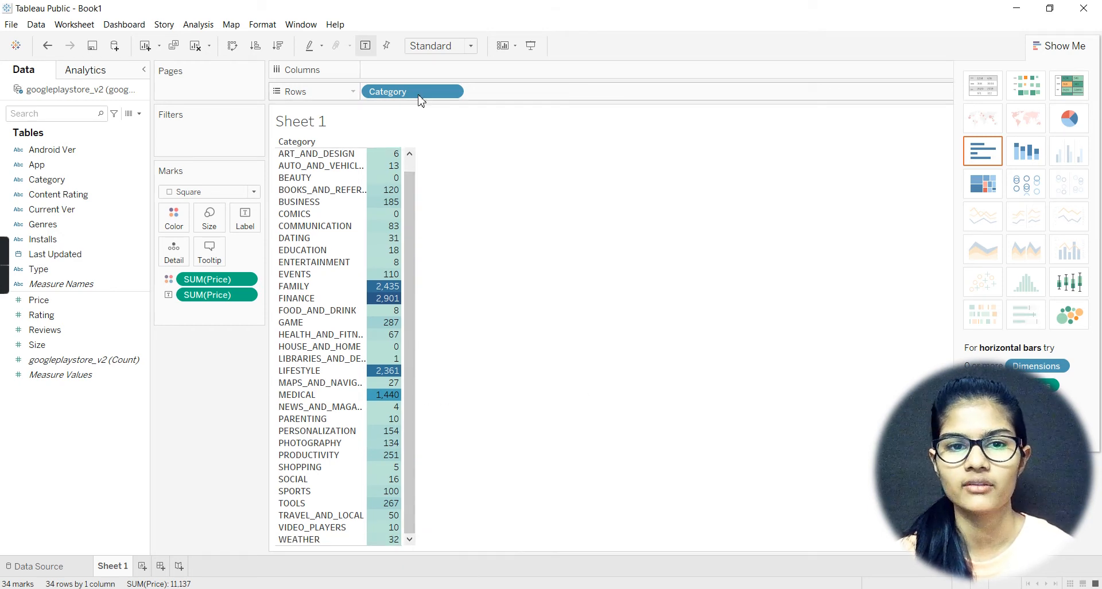
scroll(412, 166, "up", 1)
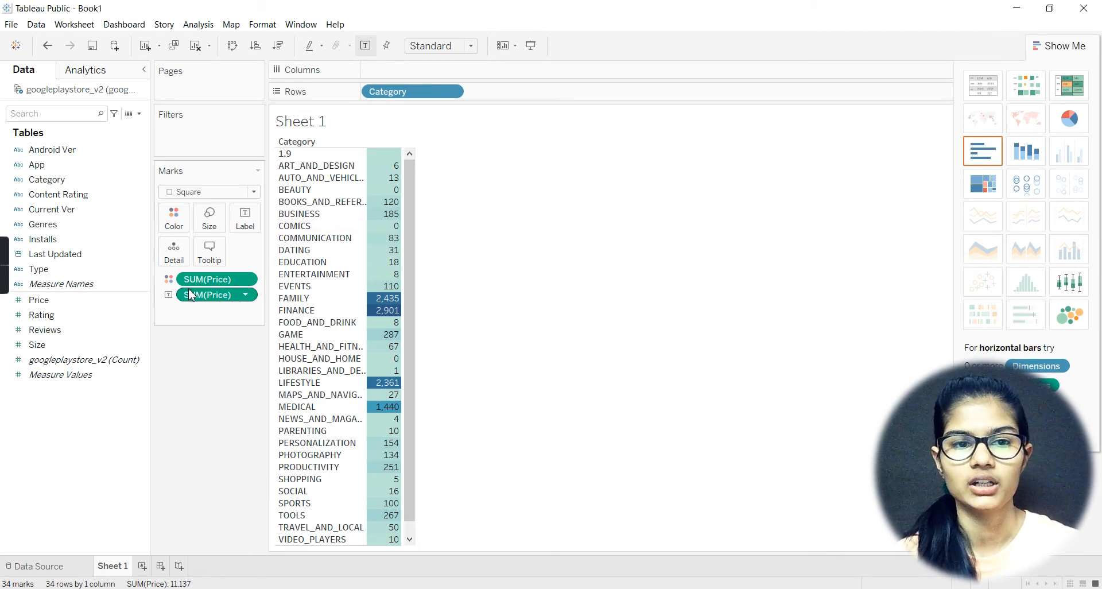
Step: Change the aggregation of the Price field that colors the marks from Sum to Average, and check the highlighted categories
left_click(248, 286)
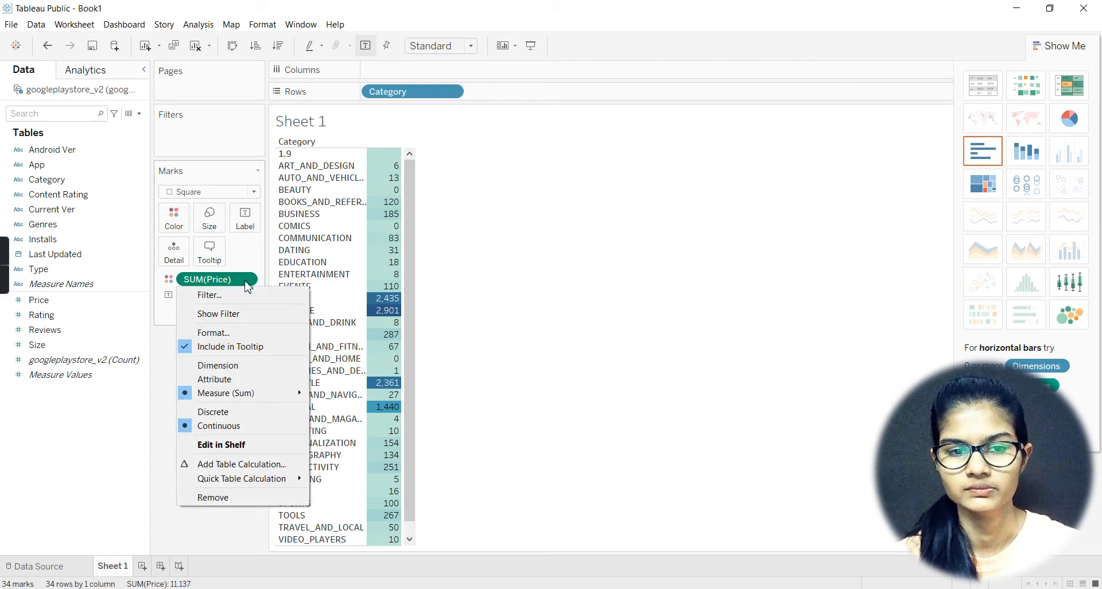
mouse_move(253, 396)
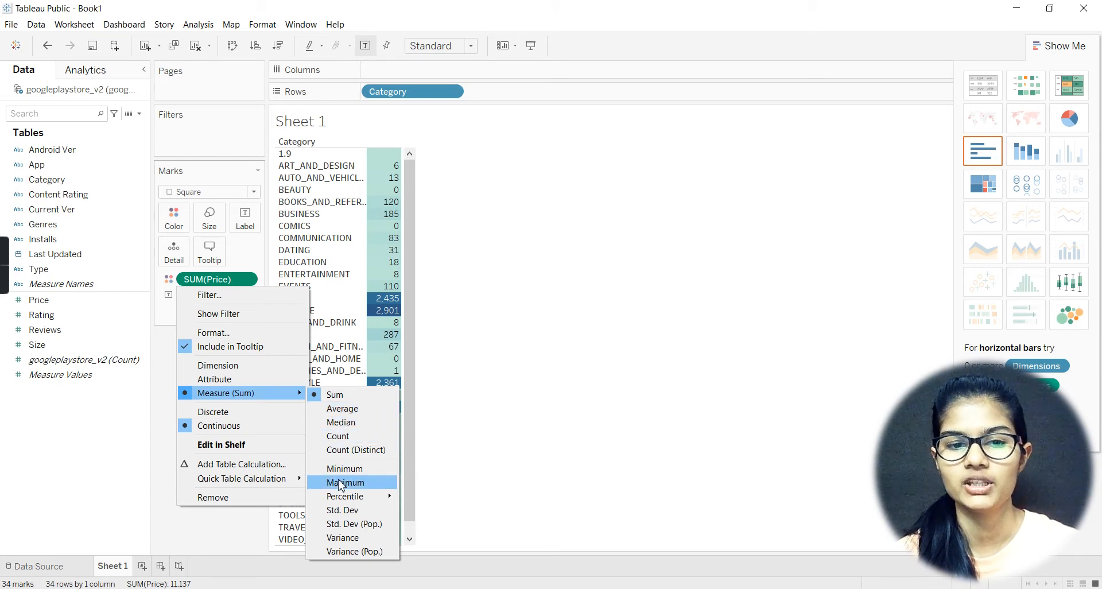
left_click(352, 411)
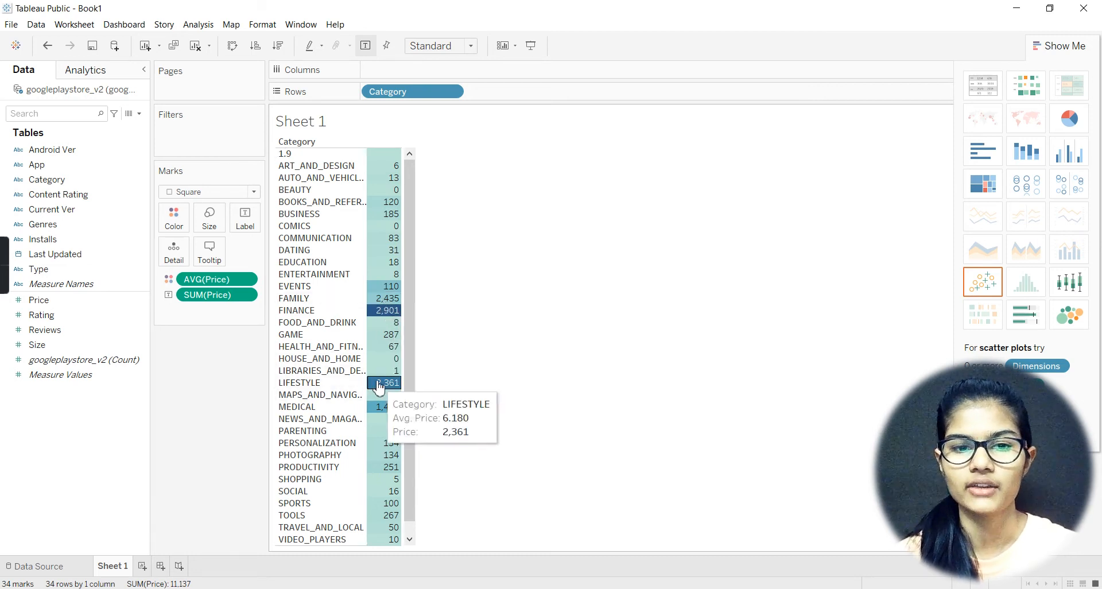
mouse_move(374, 423)
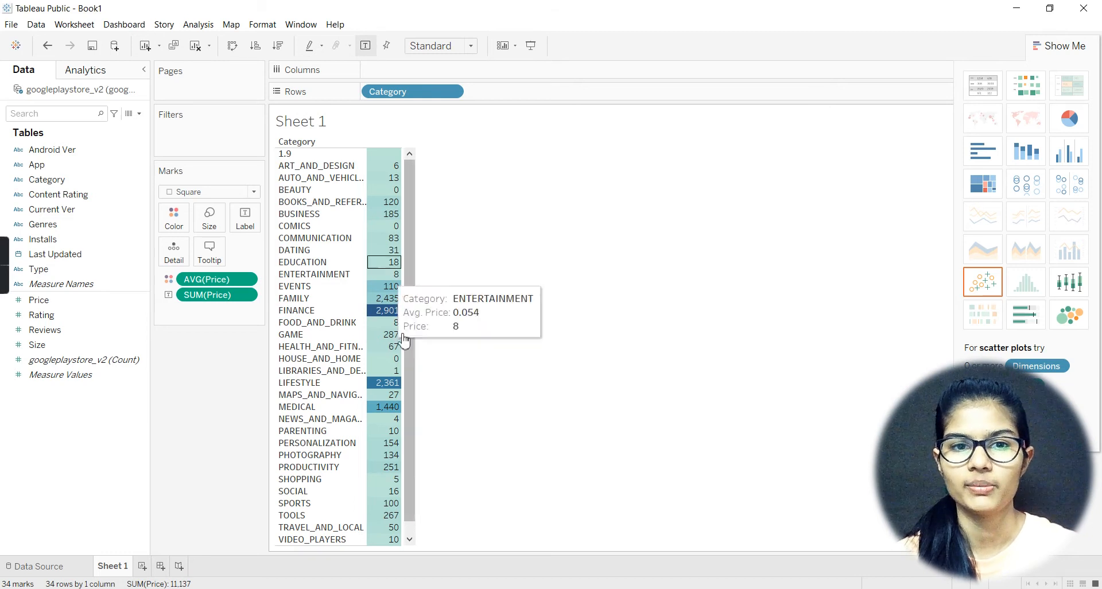
Step: Try side-by-side and stacked bars, and settle on horizontal bars for average and summed Price by category
left_click(1069, 152)
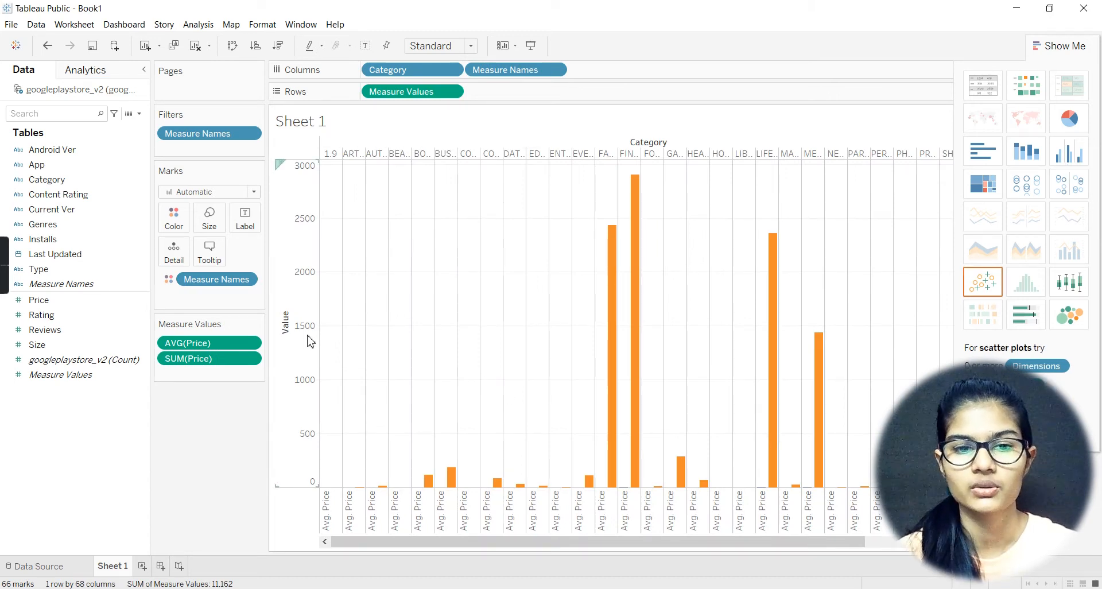
mouse_move(365, 490)
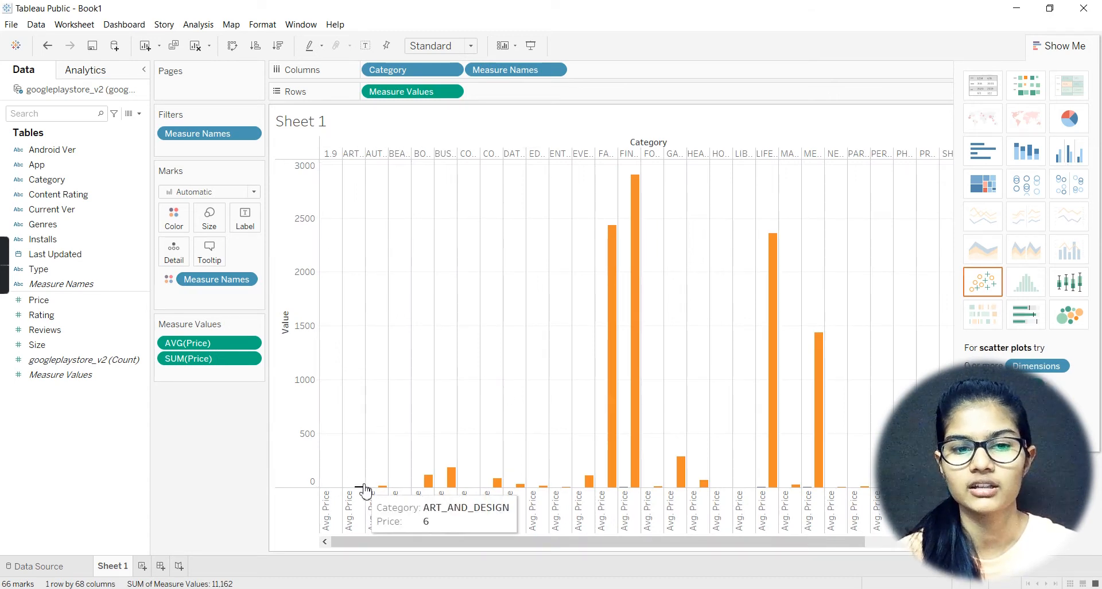
left_click(1031, 163)
left_click(982, 160)
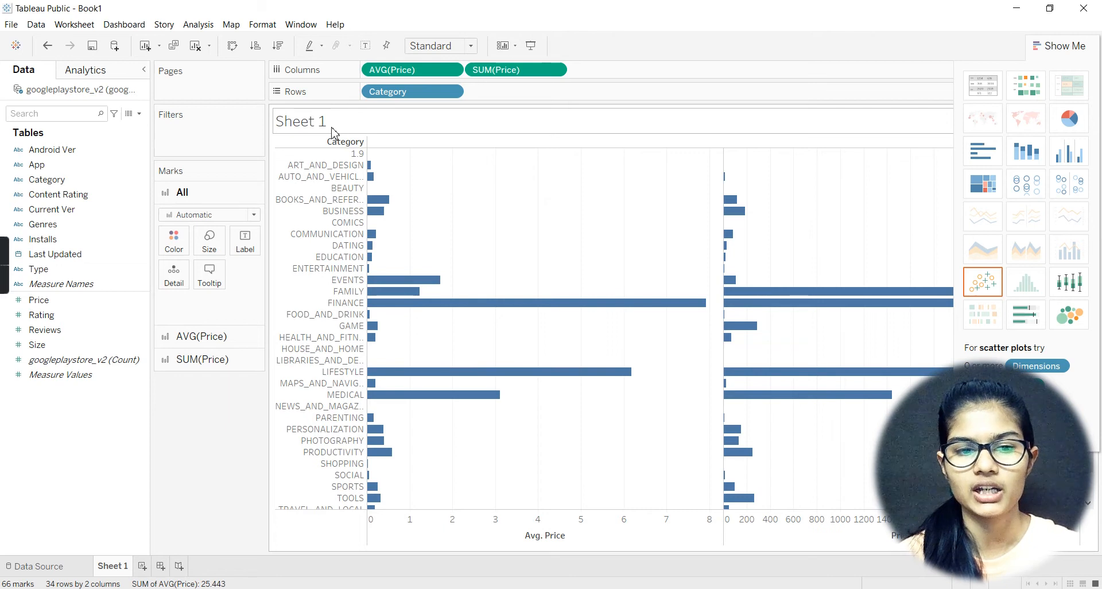
Step: Add a second worksheet, and return to Sheet 1 to compare the average and summed Price axes and bars, including the Family category
left_click(141, 566)
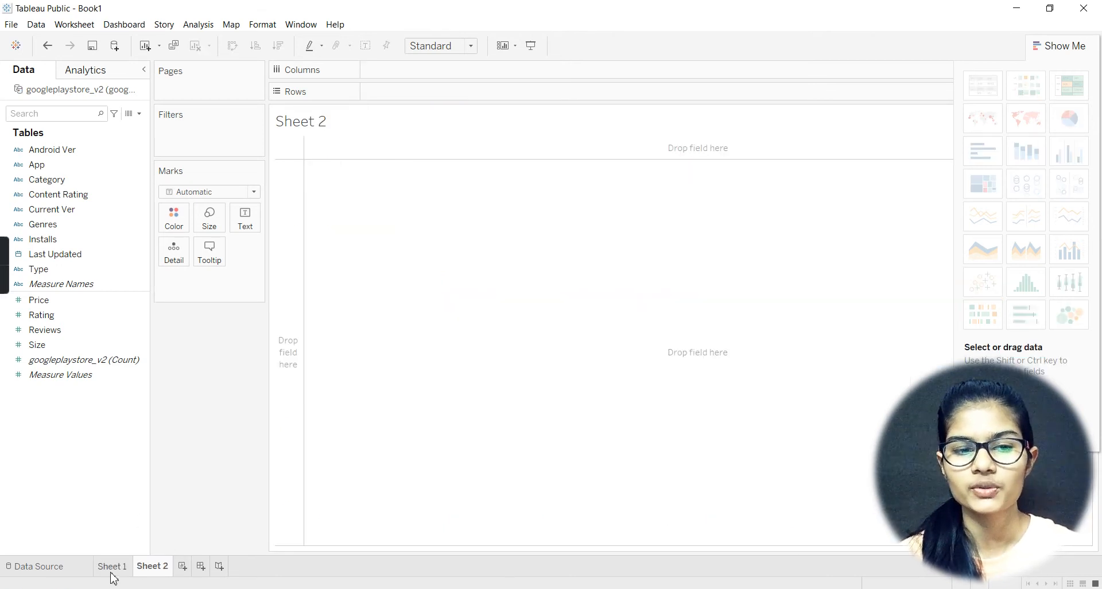
left_click(112, 571)
mouse_move(423, 313)
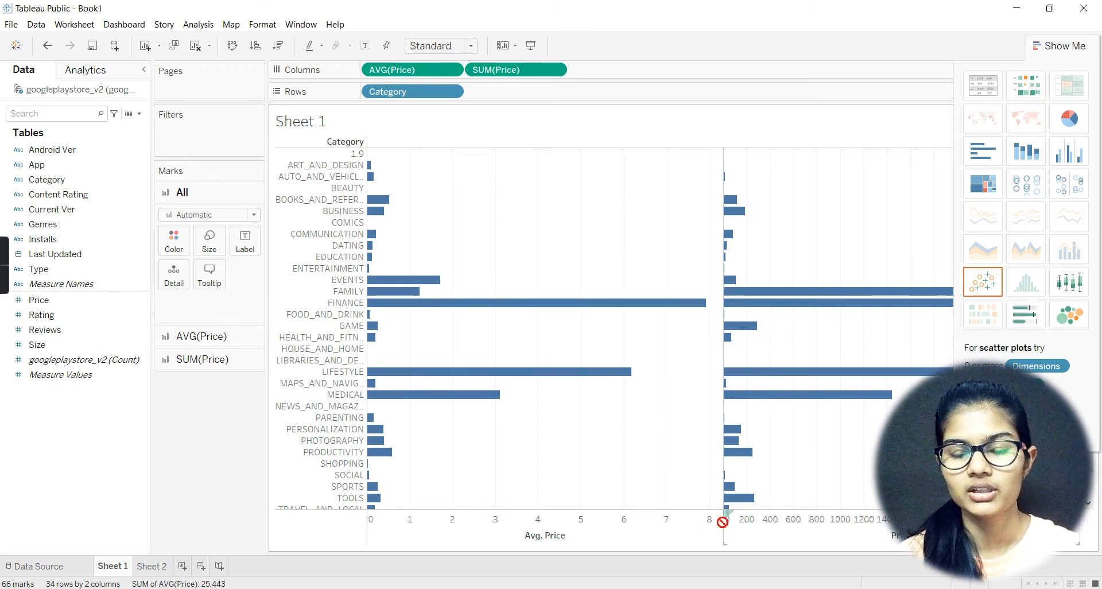
left_click(743, 516)
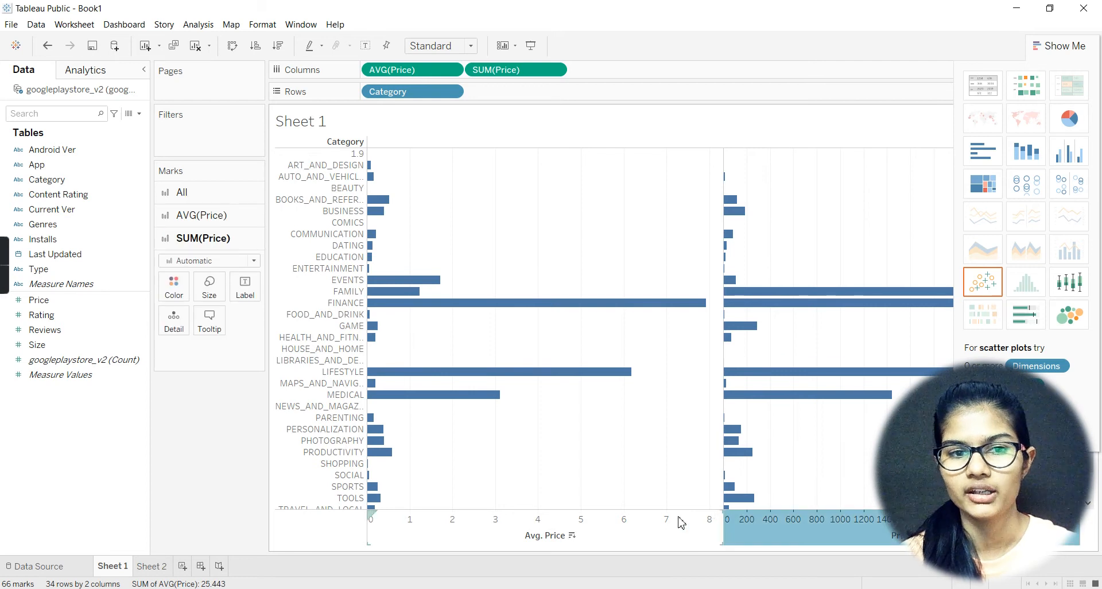
left_click(681, 522)
mouse_move(824, 299)
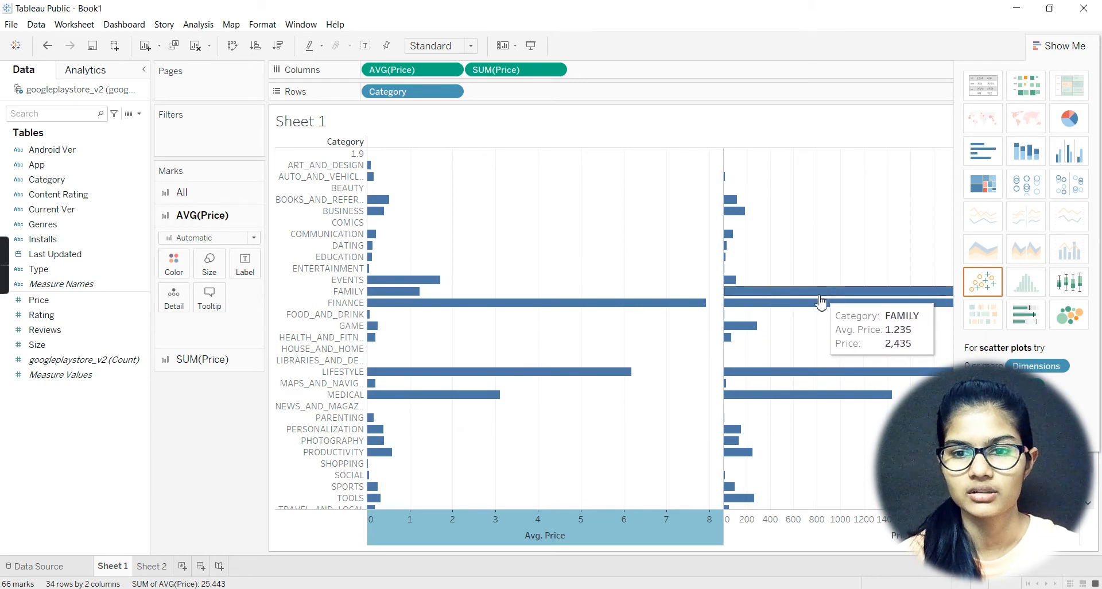
mouse_move(785, 379)
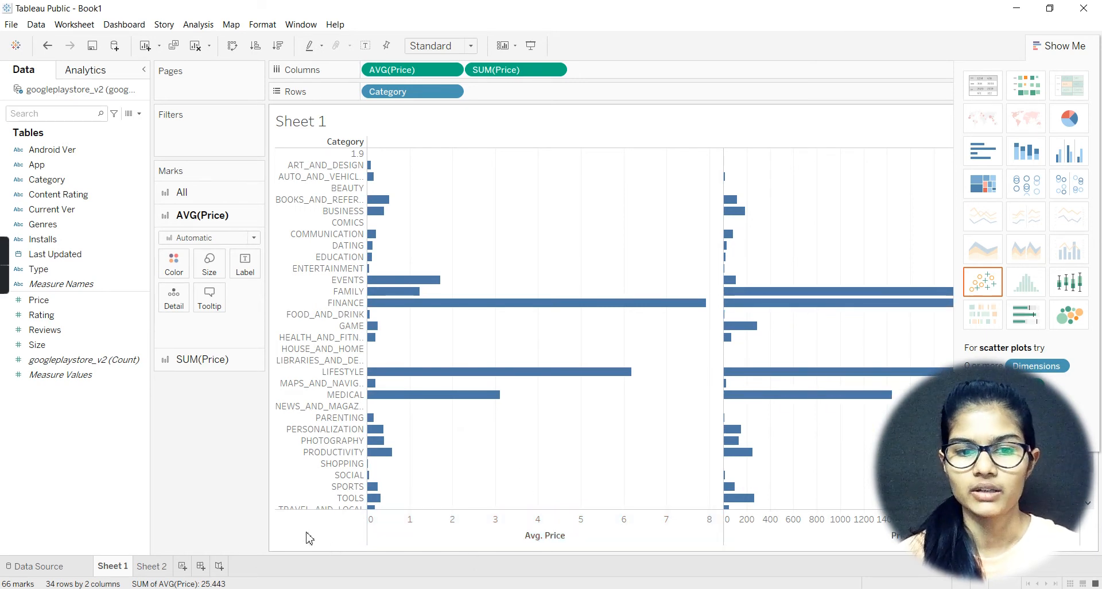
Step: On Sheet 2, plot summed Rating against the year of Last Updated as a line chart, and inspect its points
left_click(156, 565)
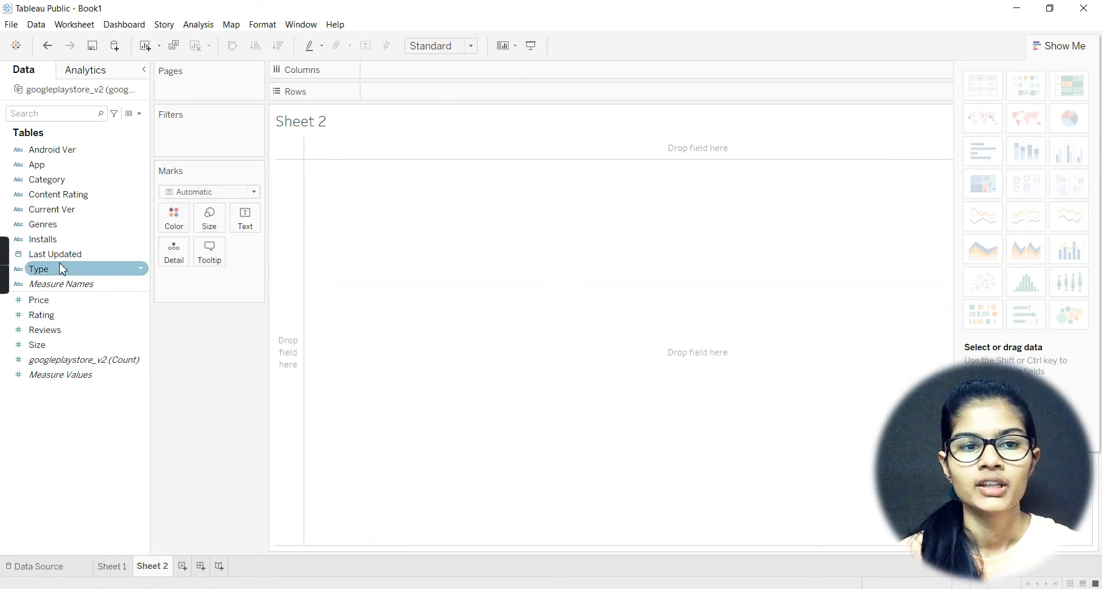
left_click(105, 254)
left_click_drag(105, 254, 408, 76)
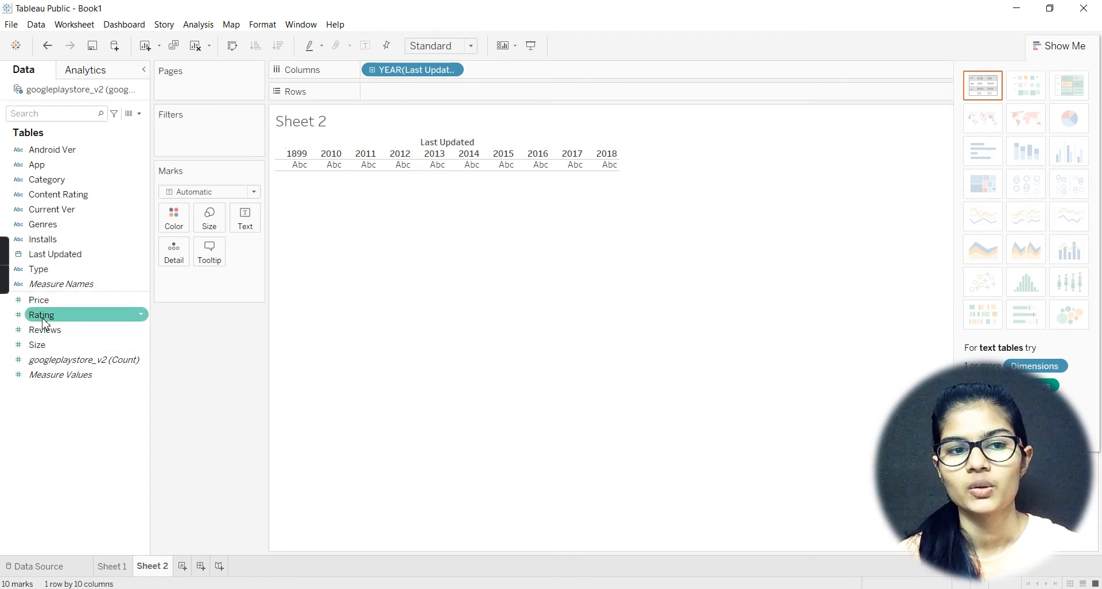
left_click_drag(44, 323, 389, 93)
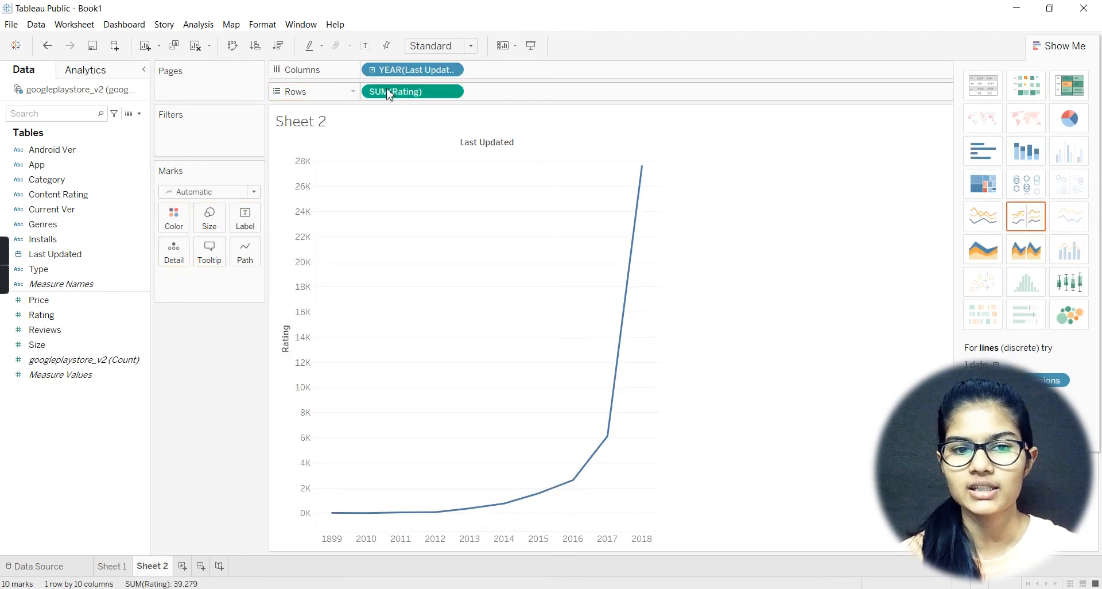
mouse_move(366, 515)
mouse_move(559, 499)
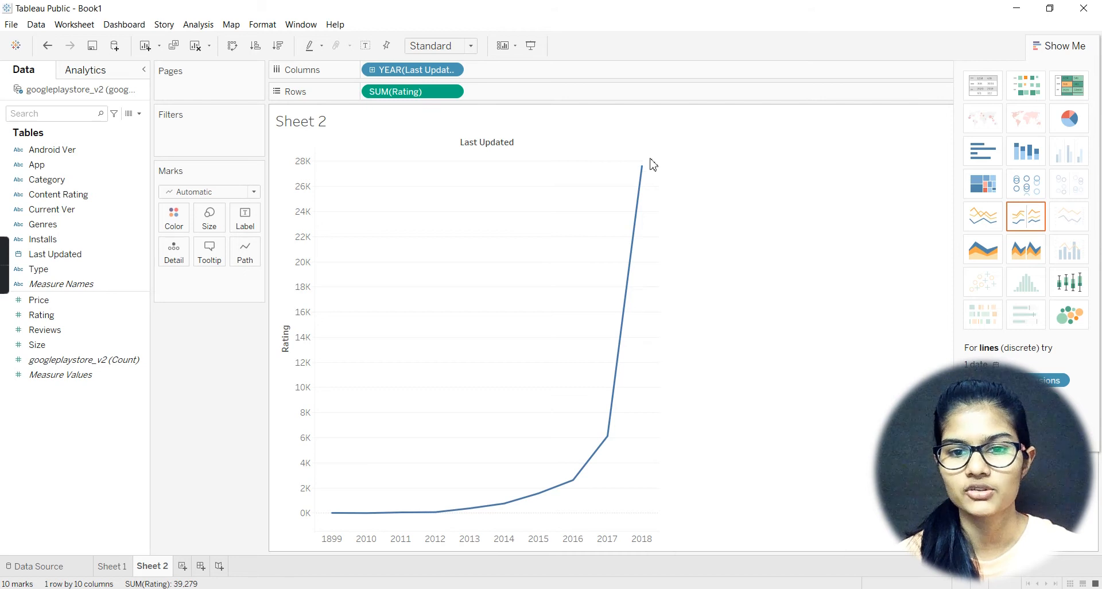
mouse_move(645, 174)
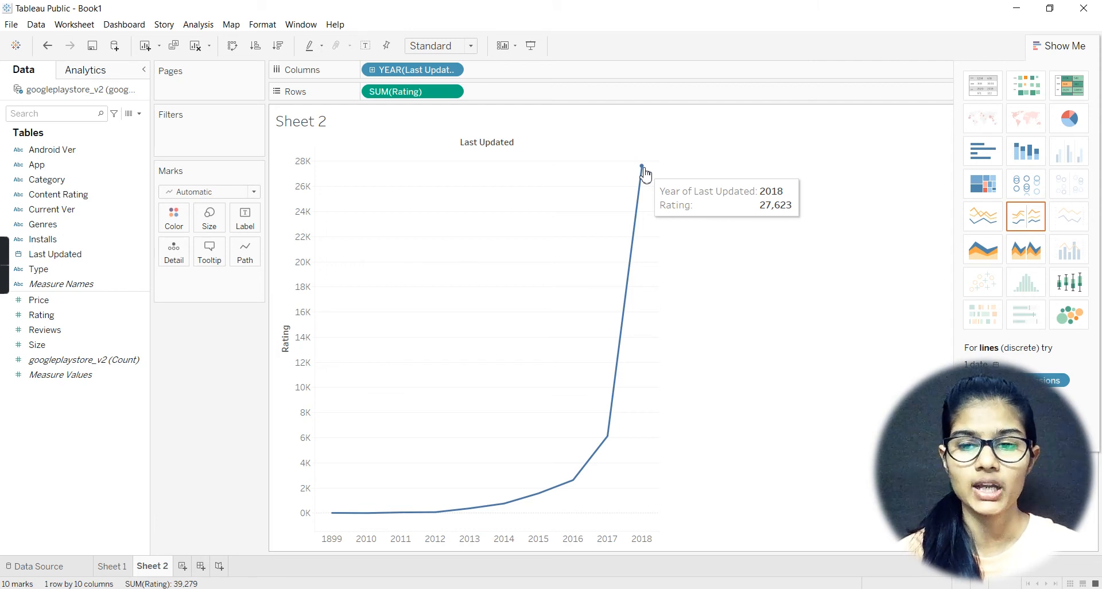
Step: Change the aggregation of Rating on the line chart from Sum to Average, and check the first year's point
left_click(453, 92)
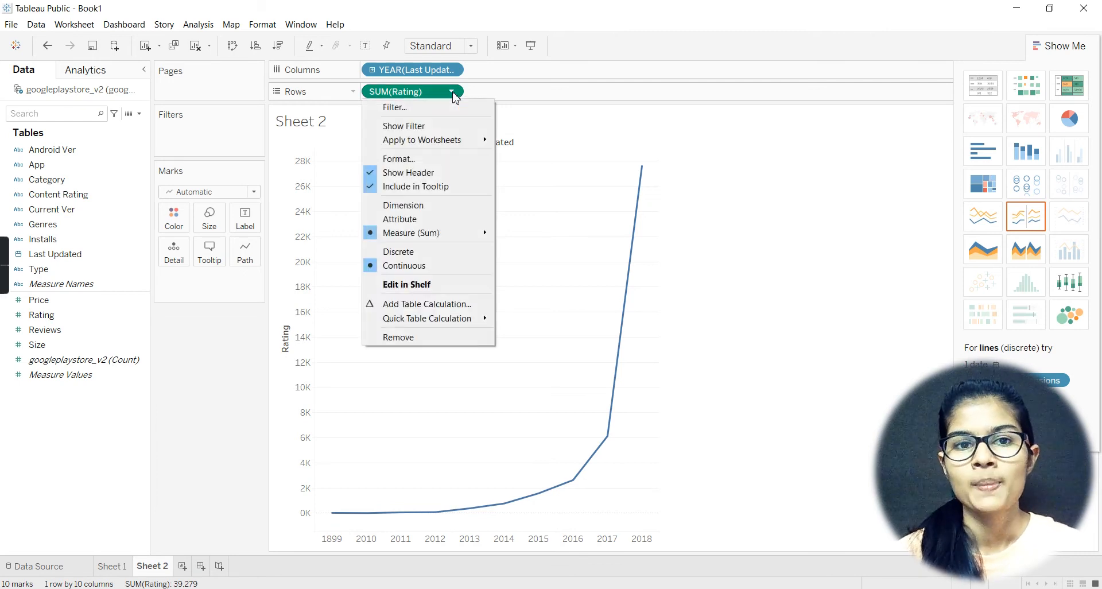
mouse_move(452, 236)
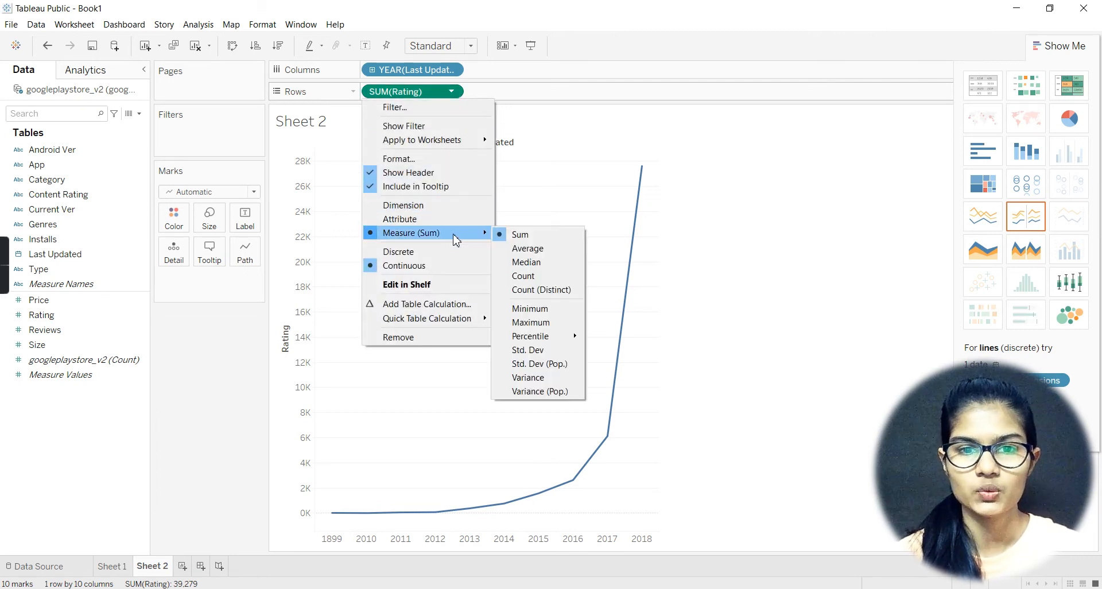
left_click(527, 250)
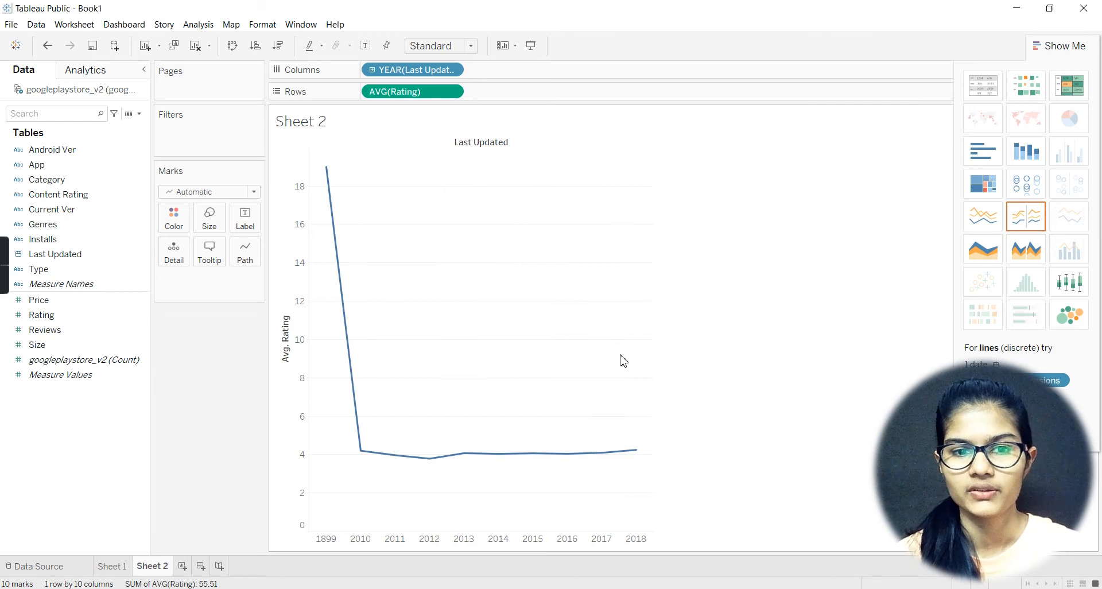
mouse_move(332, 172)
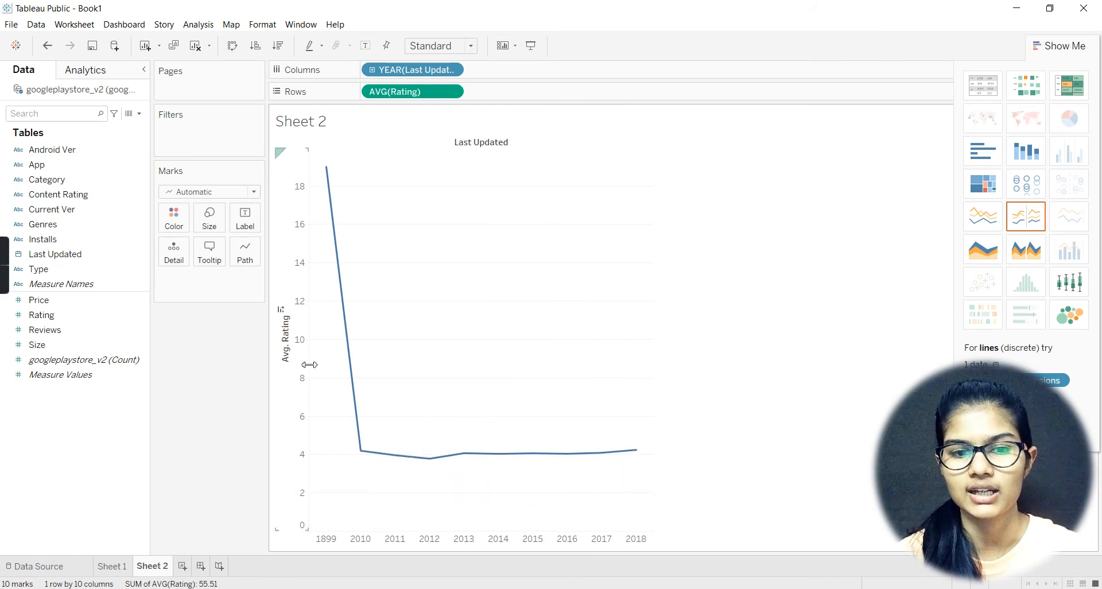
Step: Exclude the 2010 point from the average Rating line, and check the 2011 point
left_click_drag(319, 170, 353, 445)
left_click_drag(360, 457, 362, 458)
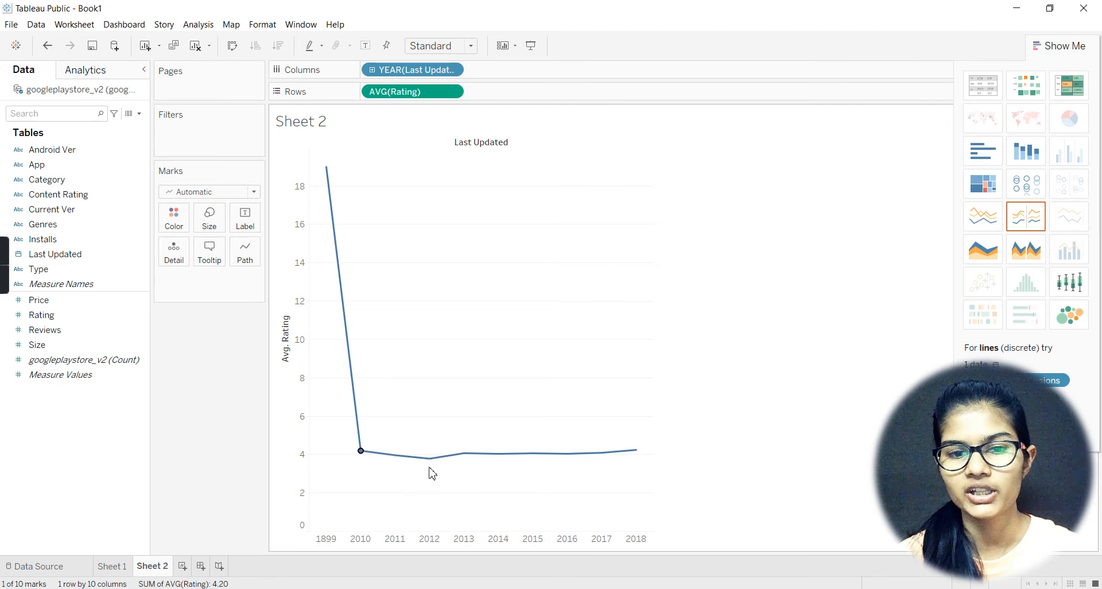
left_click(362, 457)
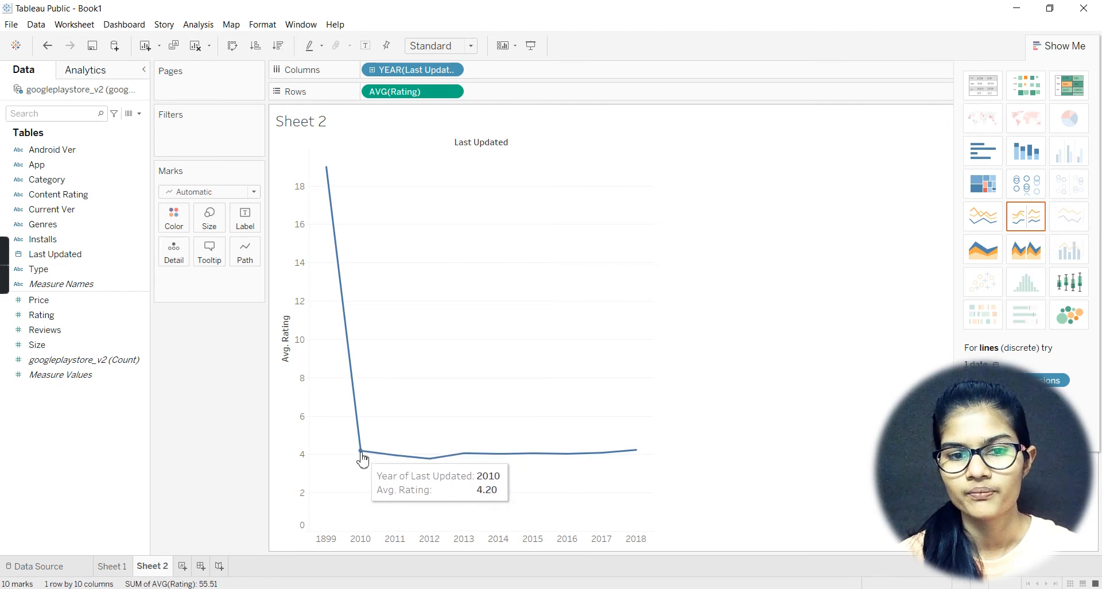
left_click(361, 457)
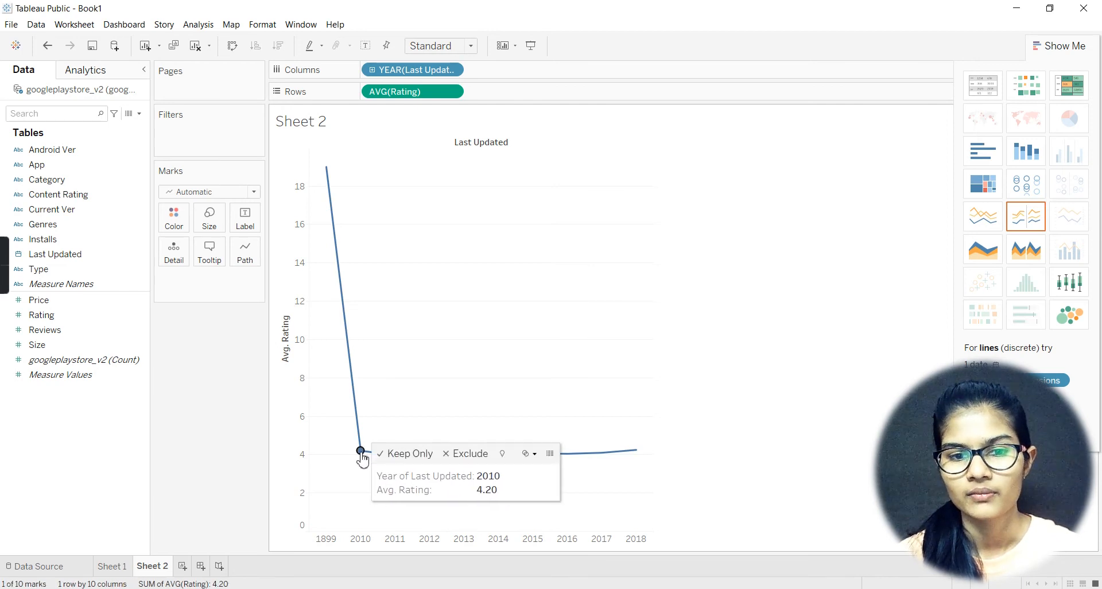
left_click(465, 458)
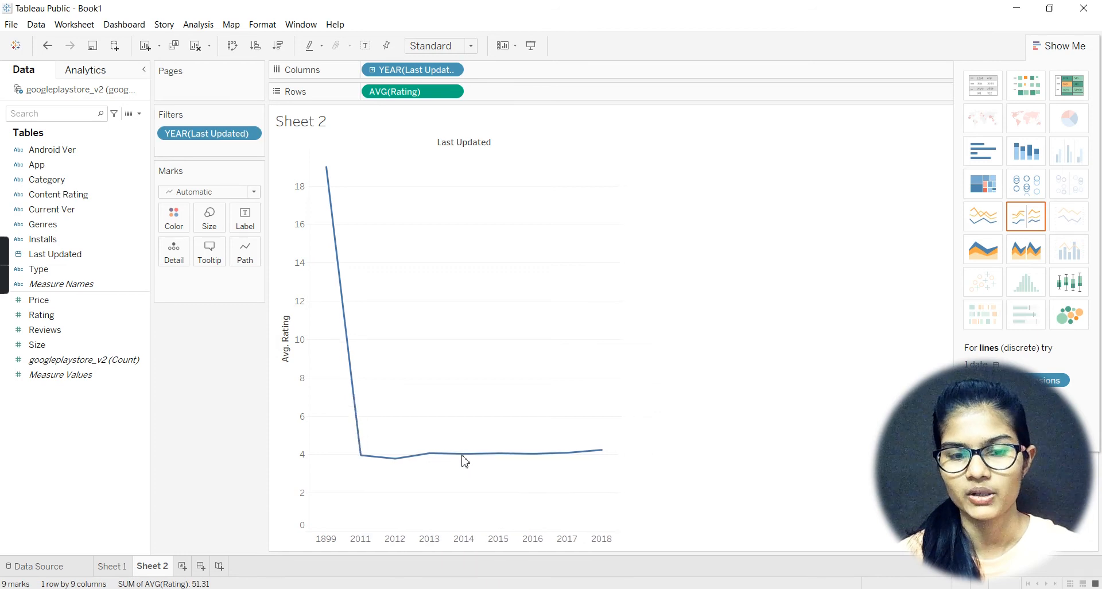
mouse_move(361, 456)
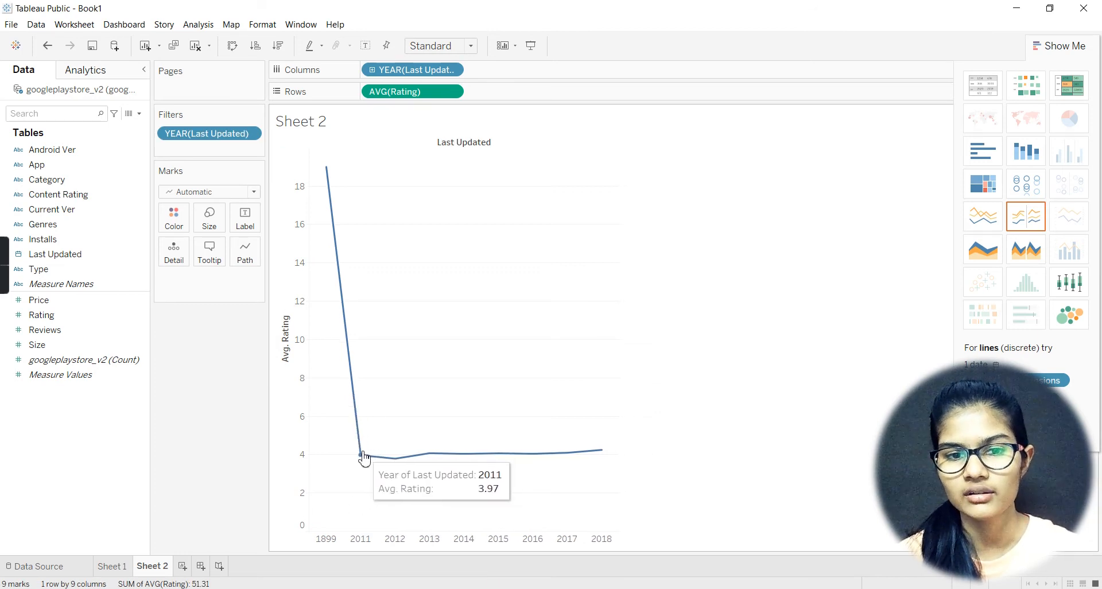
Step: Exclude the 1899 point from the line chart, and inspect the average Rating of the years from 2011 to 2018
mouse_move(328, 178)
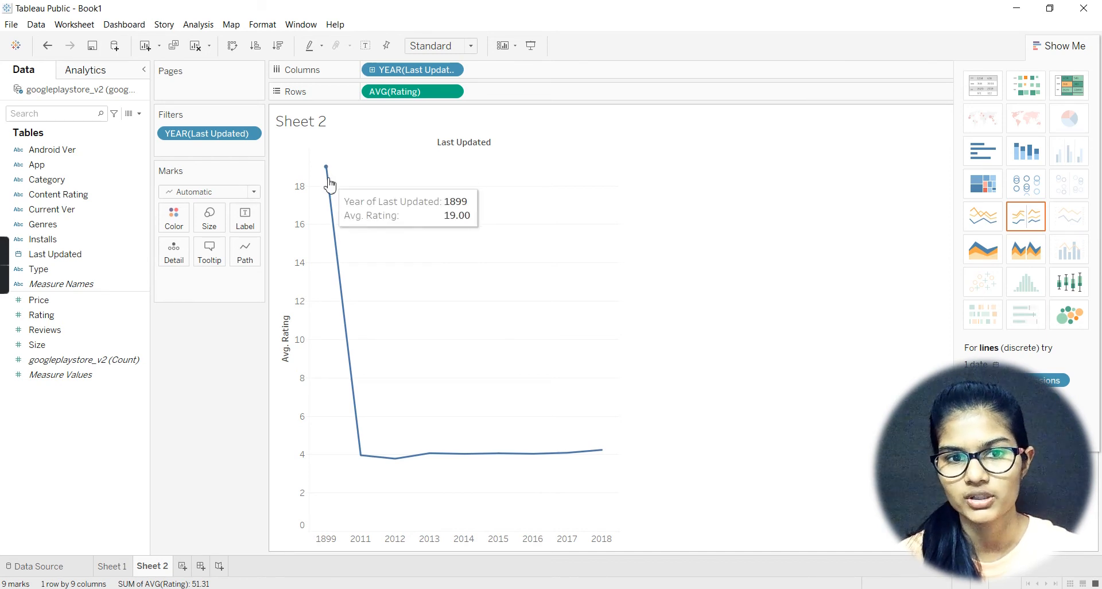
right_click(327, 172)
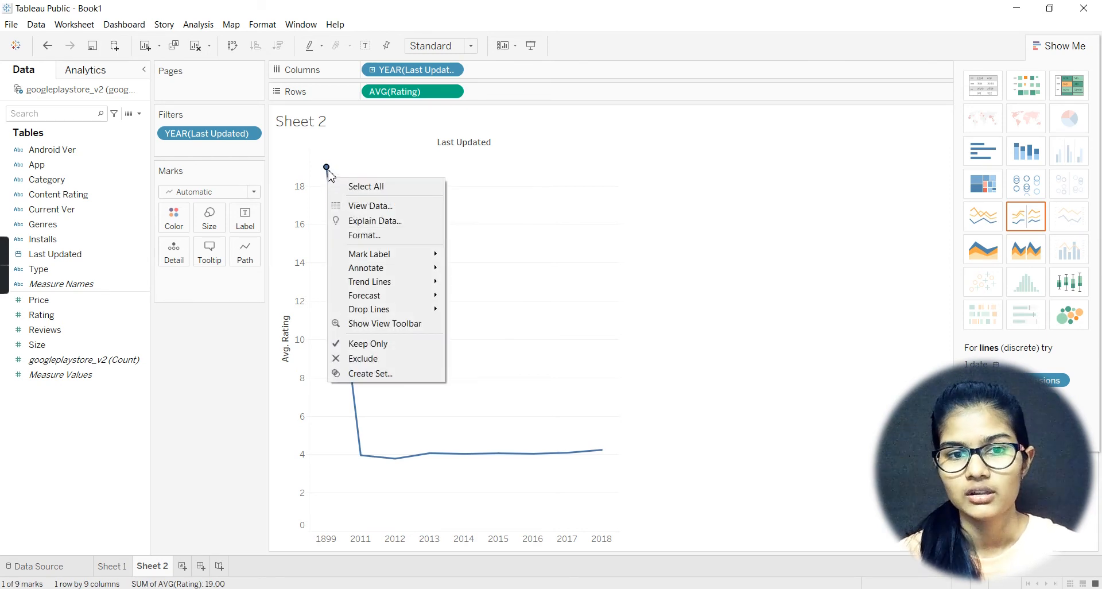
left_click(328, 171)
left_click(328, 171)
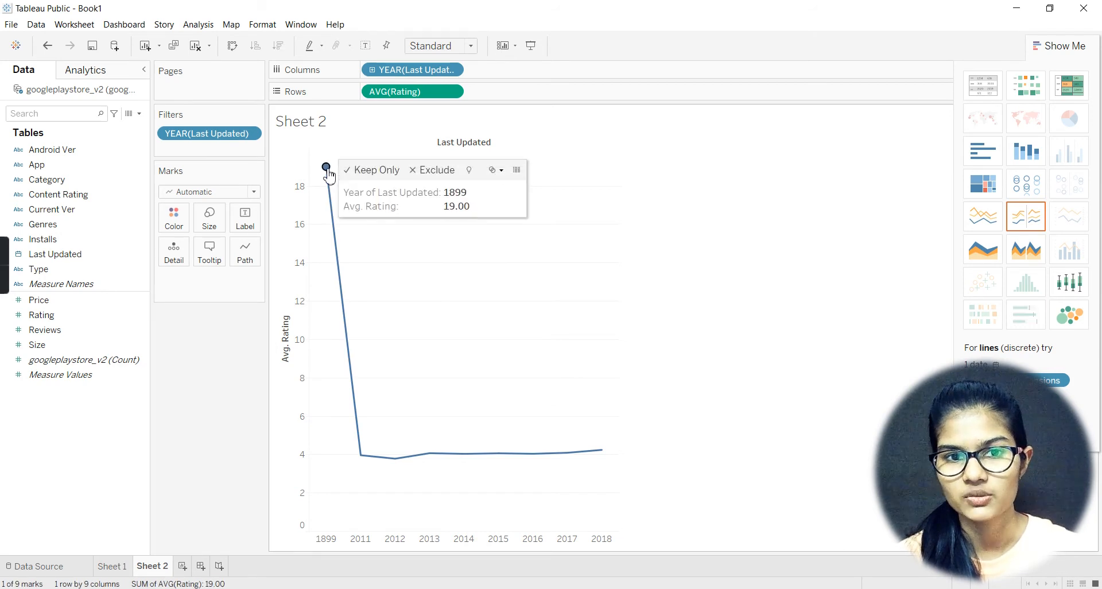
left_click(433, 170)
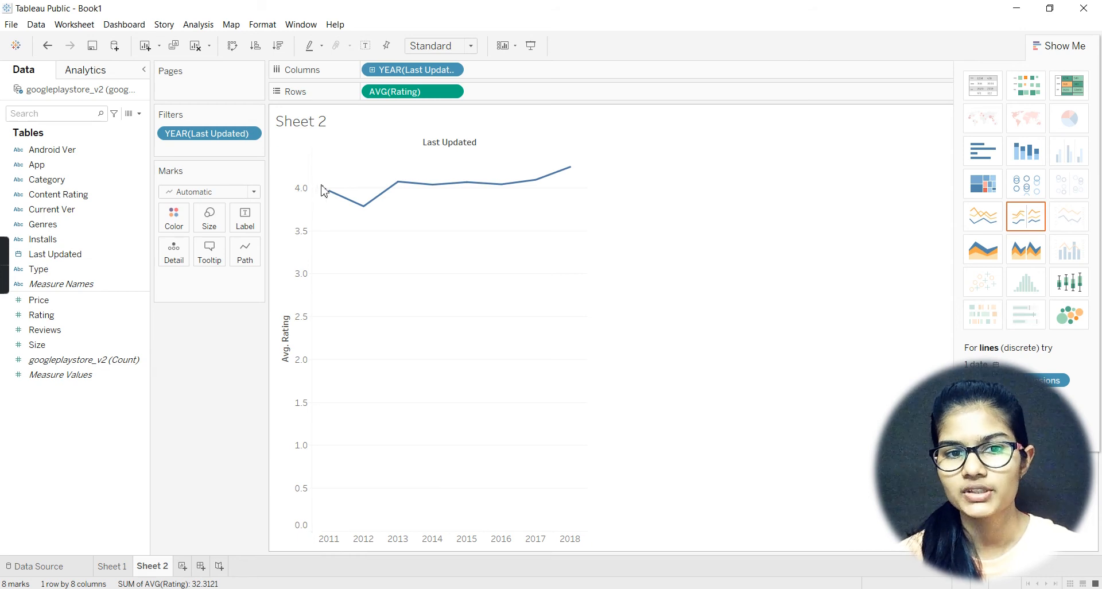
mouse_move(369, 212)
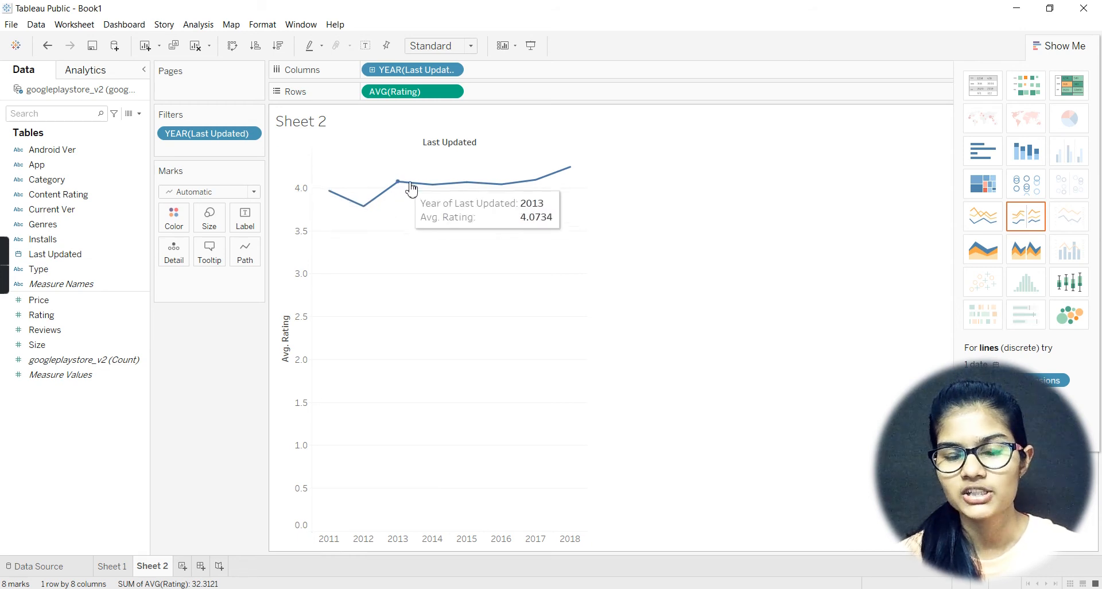
mouse_move(332, 199)
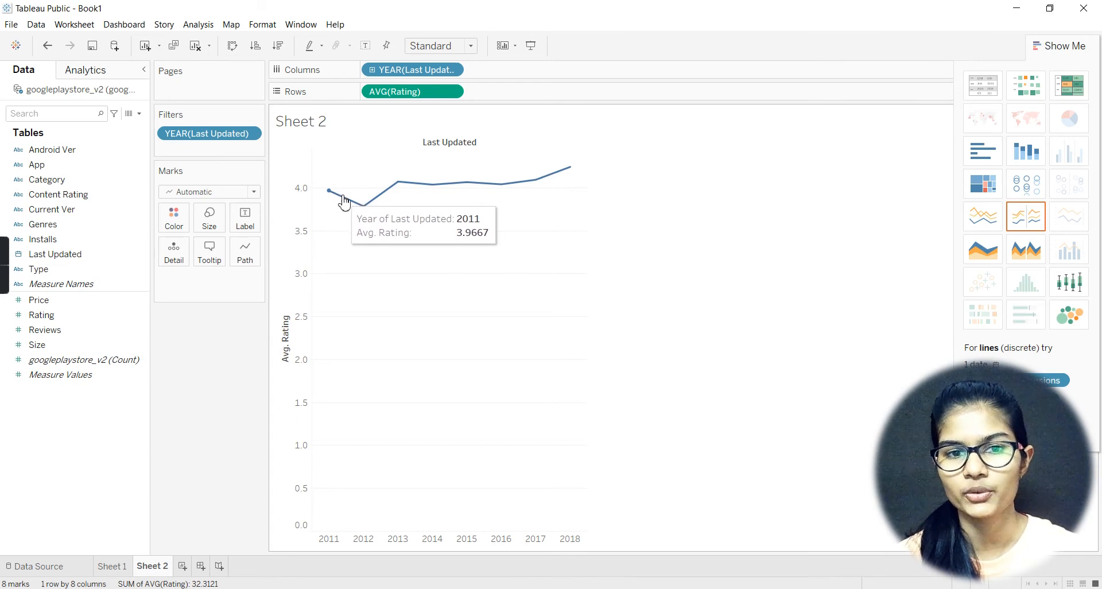
mouse_move(402, 187)
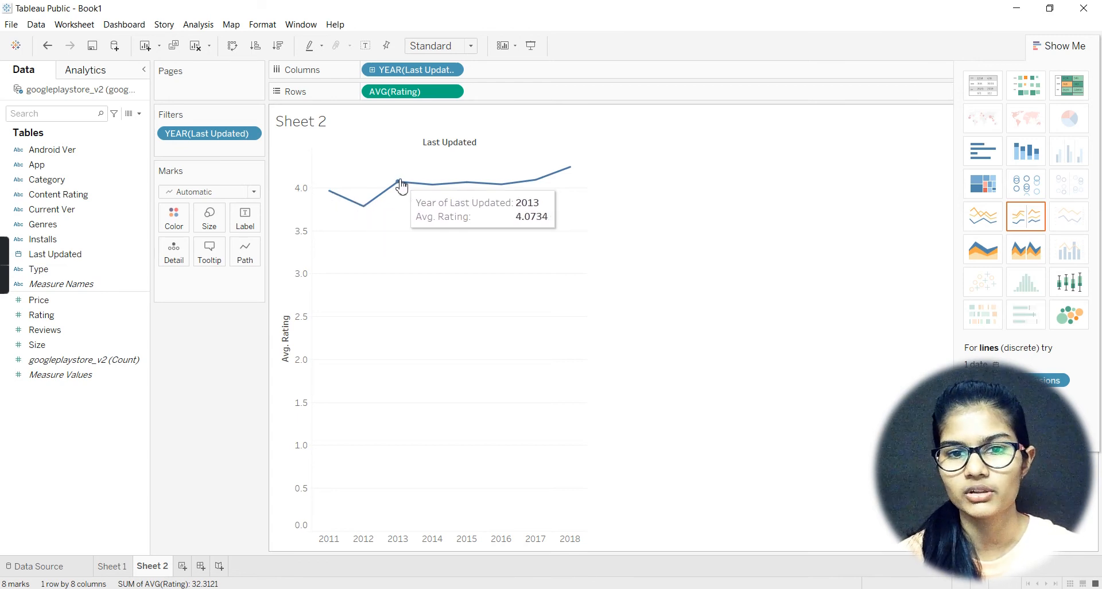
mouse_move(464, 191)
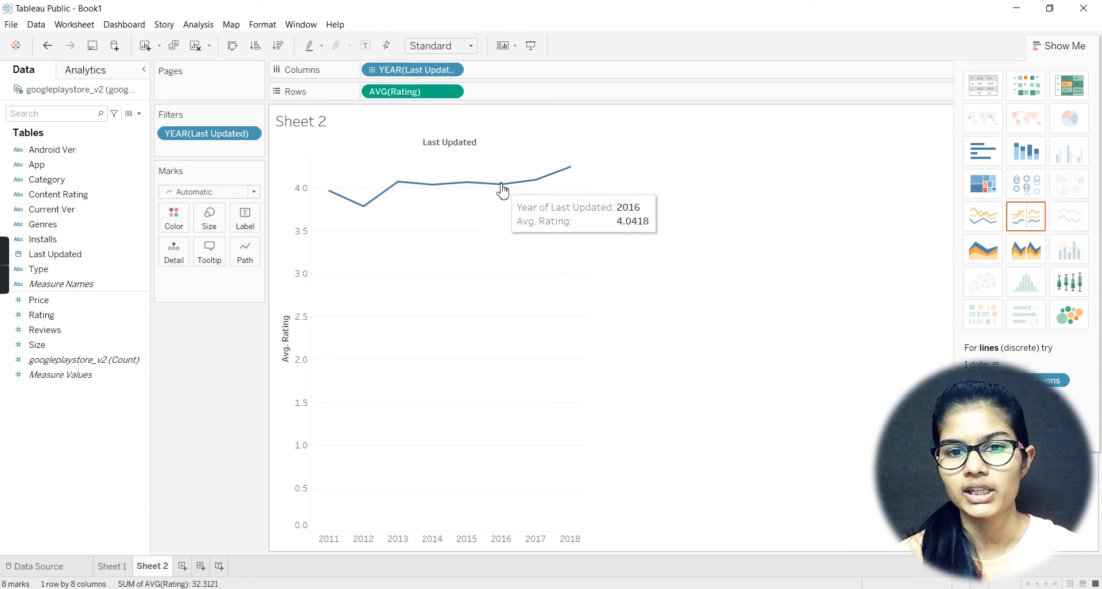
mouse_move(563, 169)
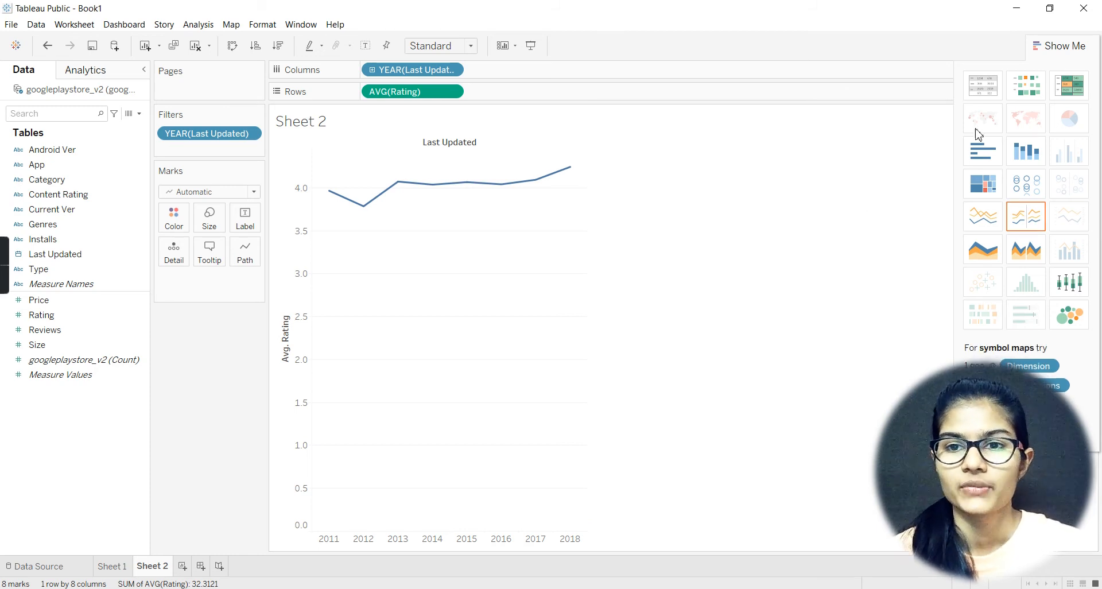
Step: Try a continuous line, continuous and discrete area charts and a box-and-whisker plot, and end with packed bubbles for average Rating by year
left_click(990, 215)
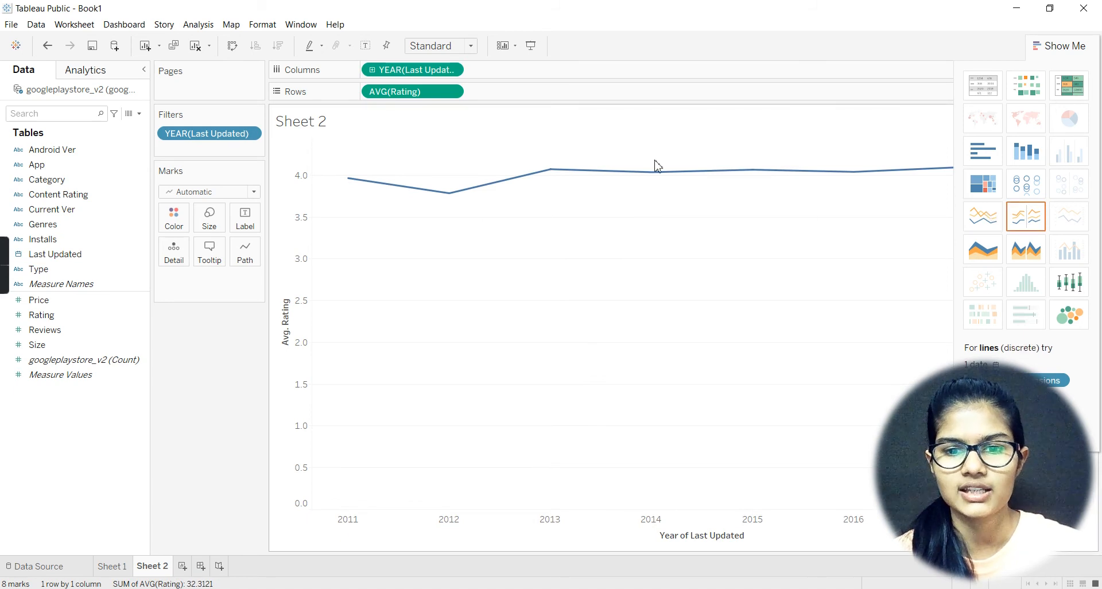
mouse_move(666, 173)
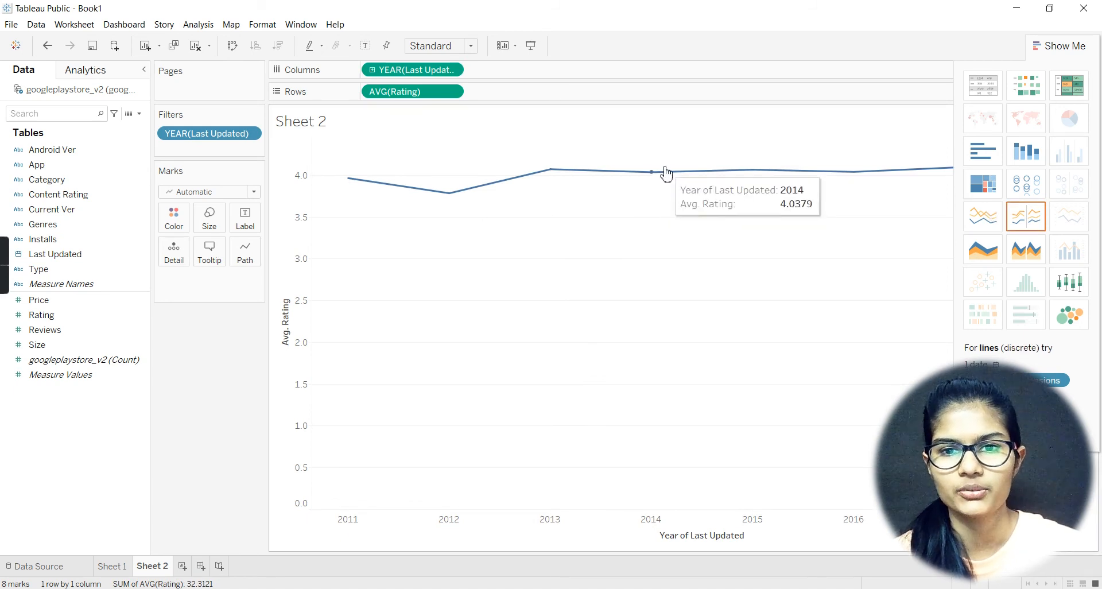
left_click(992, 259)
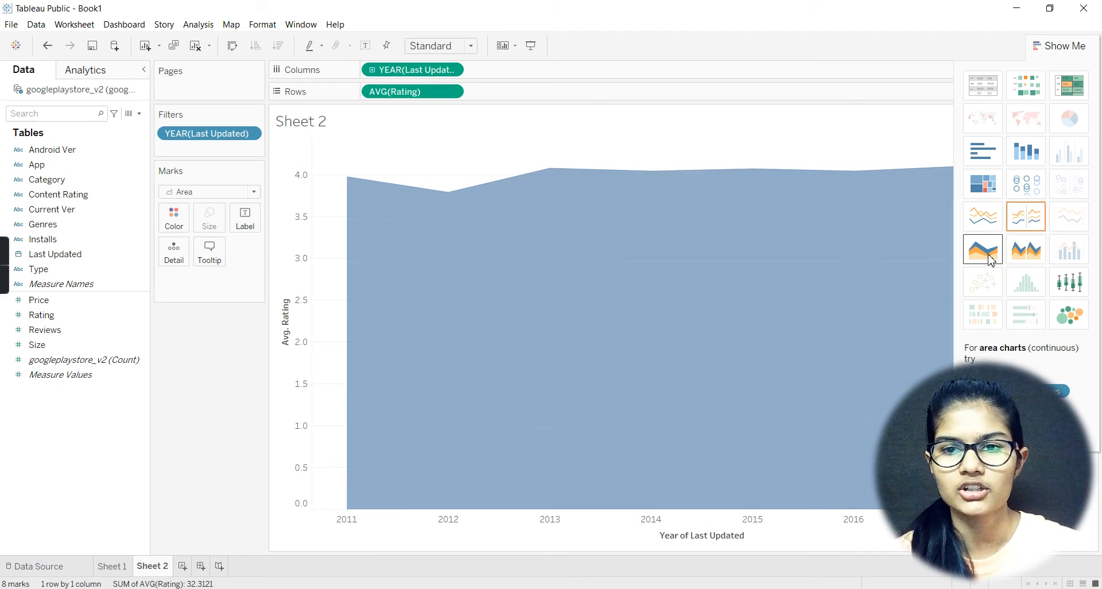
left_click(1023, 247)
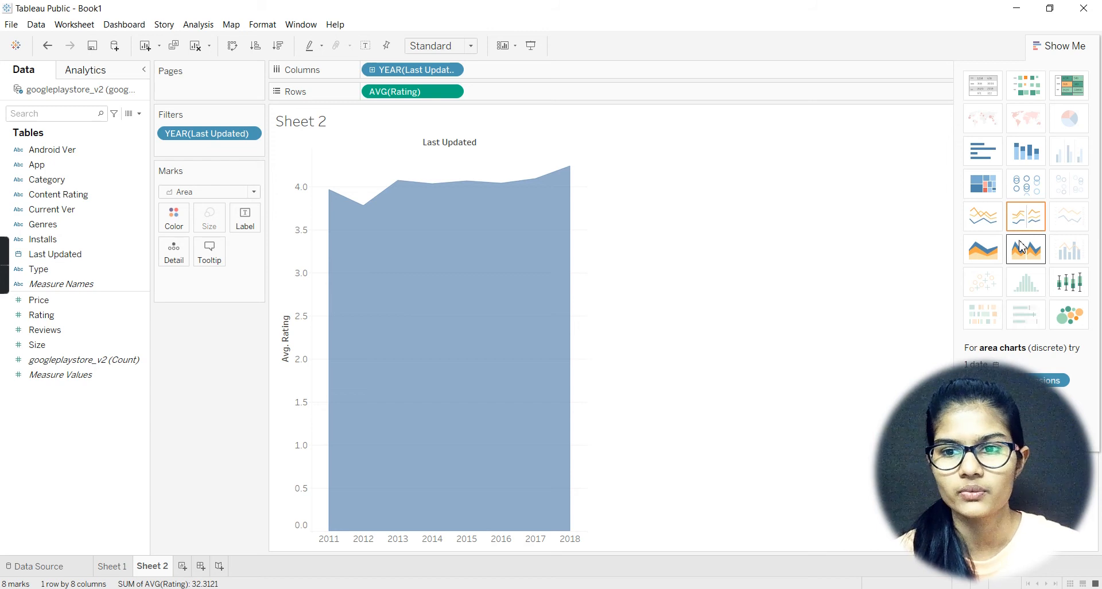
left_click(1071, 282)
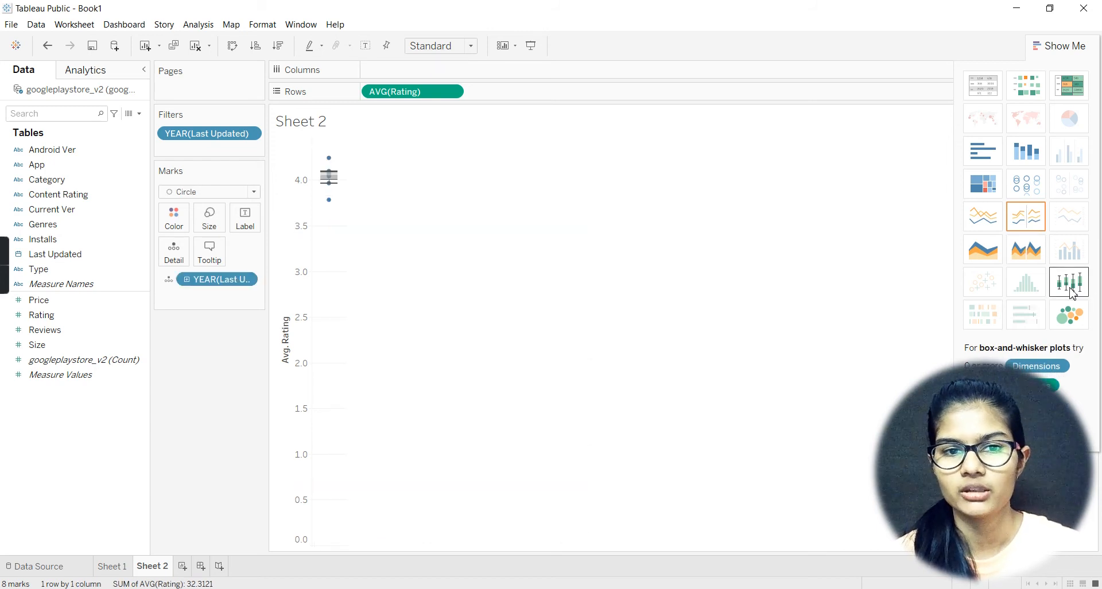
left_click(1082, 331)
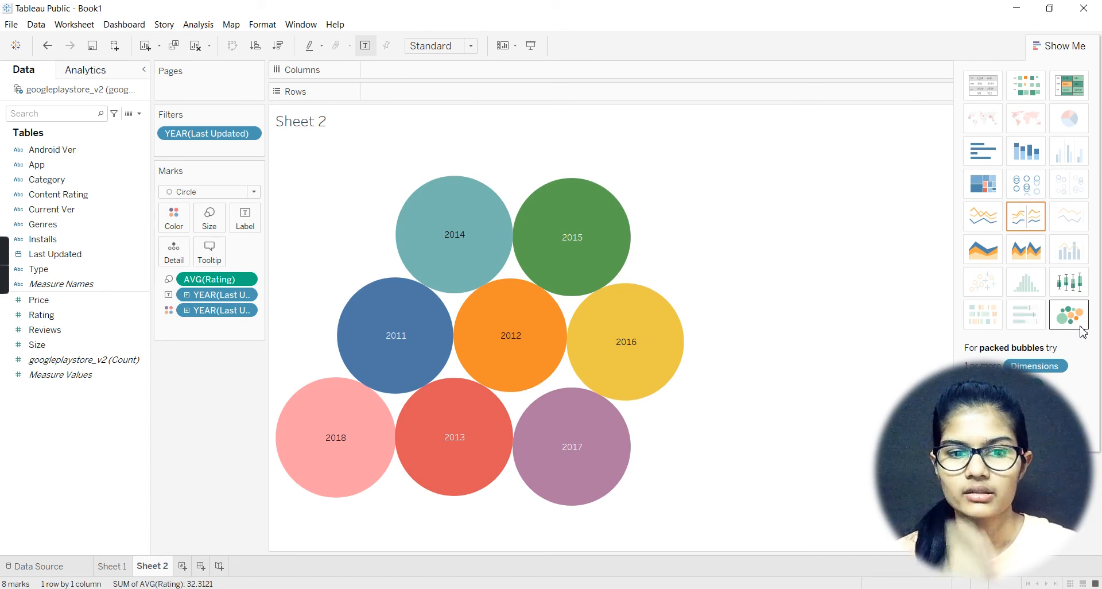
mouse_move(552, 362)
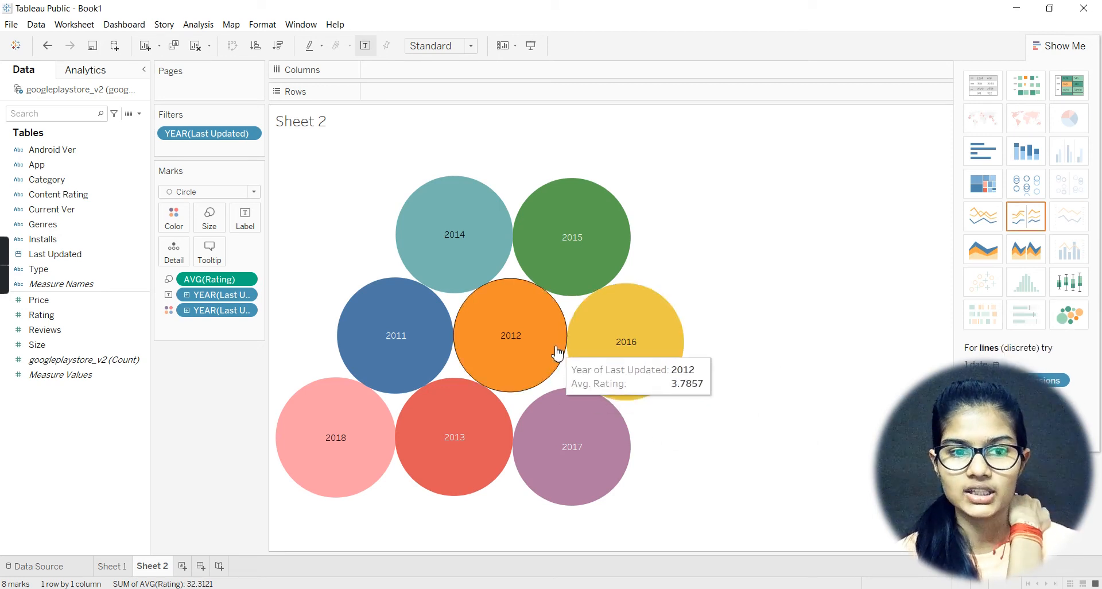
Step: Inspect the average Rating bubbles, compare them with the line charts, and end with a discrete line of average Rating by year
mouse_move(573, 433)
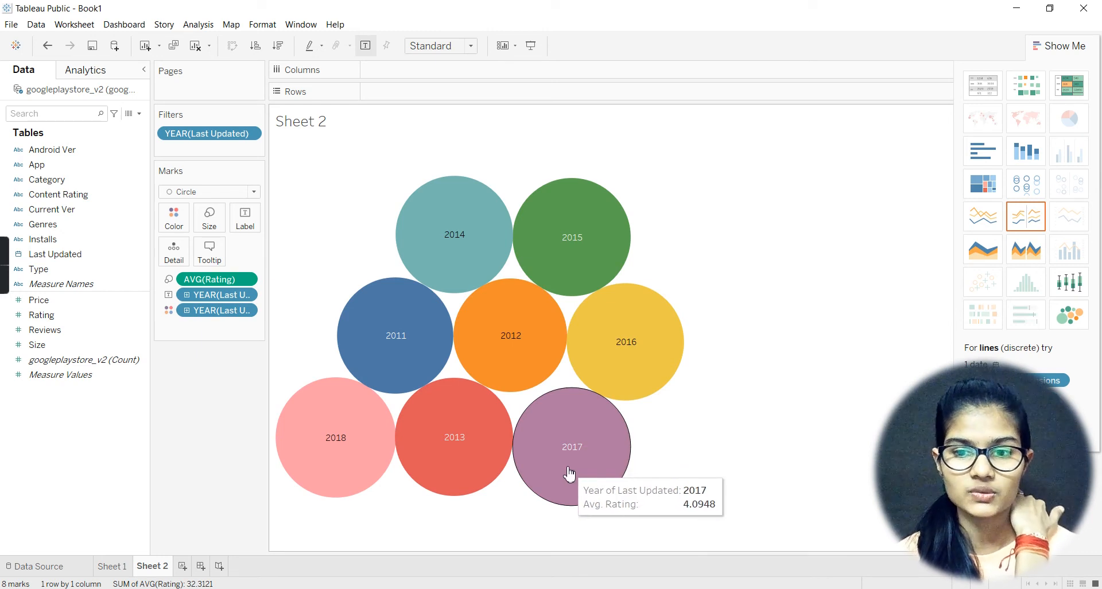
mouse_move(579, 192)
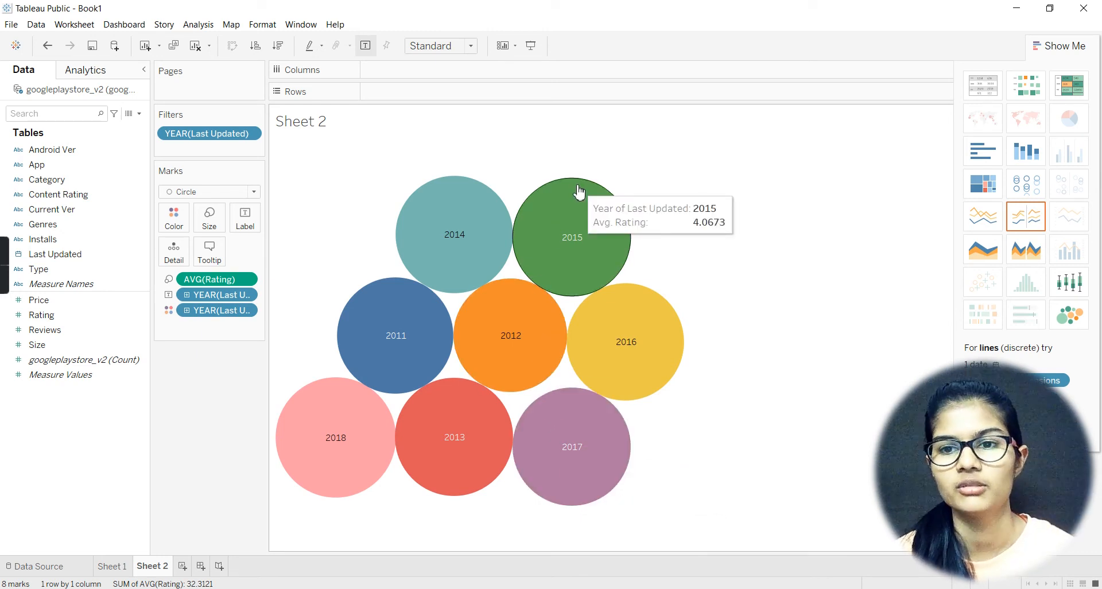
left_click(974, 228)
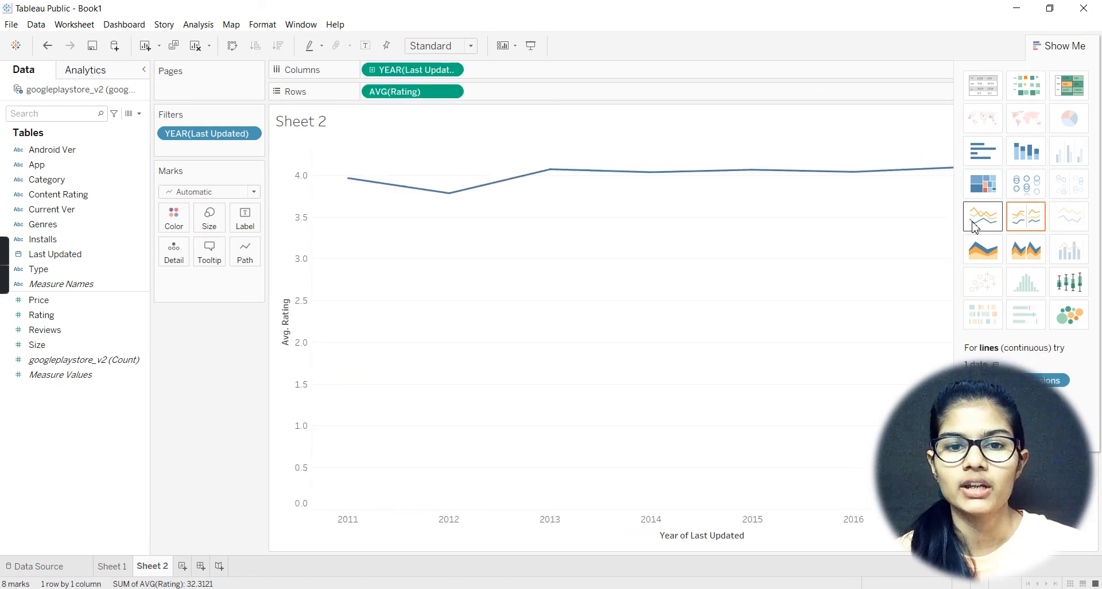
left_click(1028, 223)
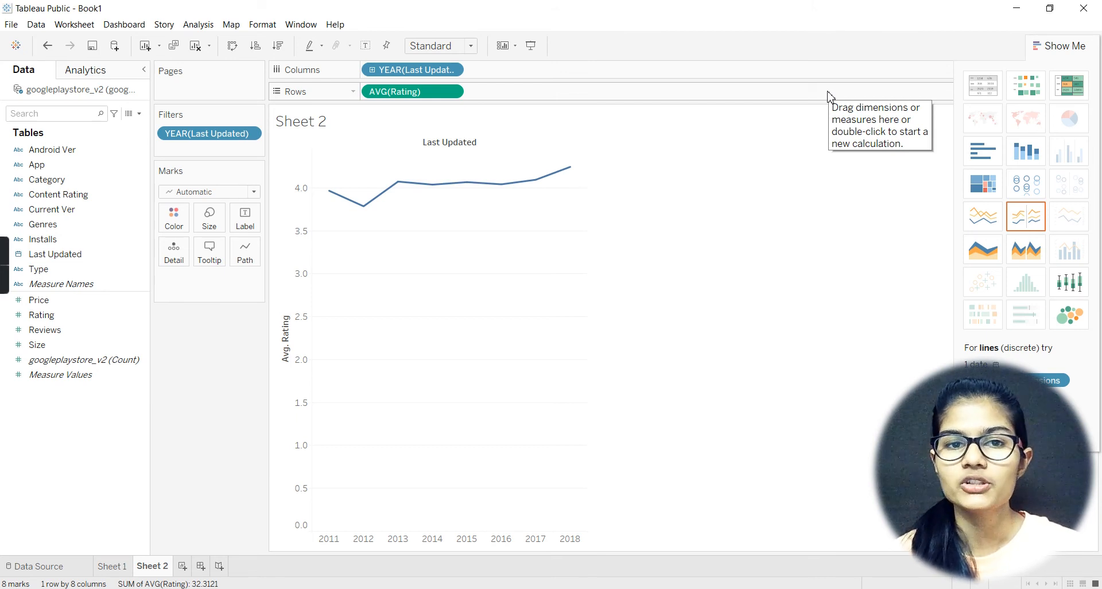
left_click(1070, 315)
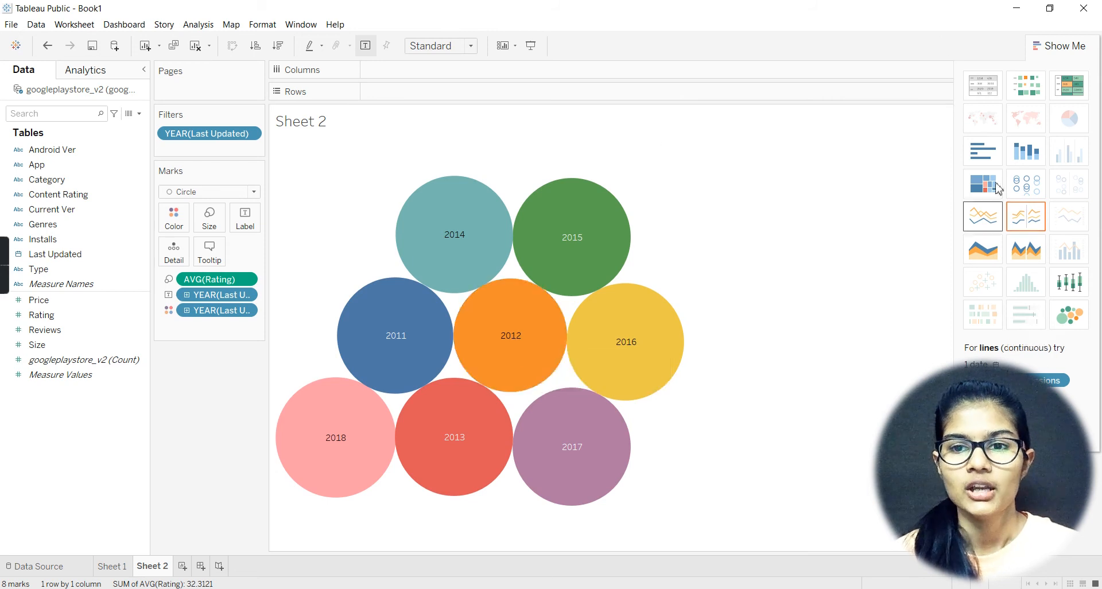
left_click(1032, 227)
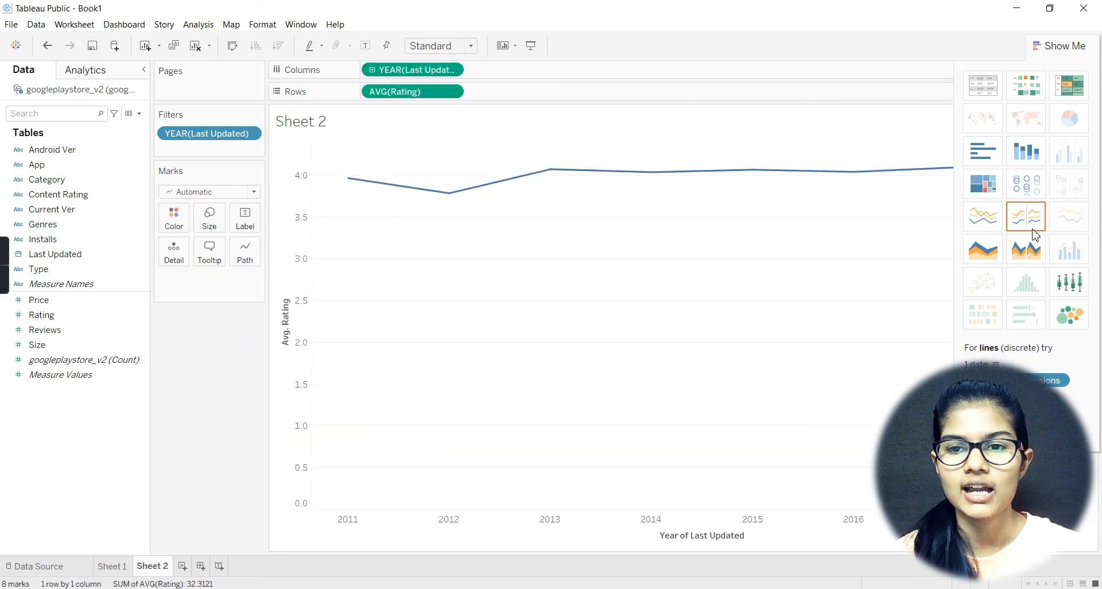
mouse_move(364, 209)
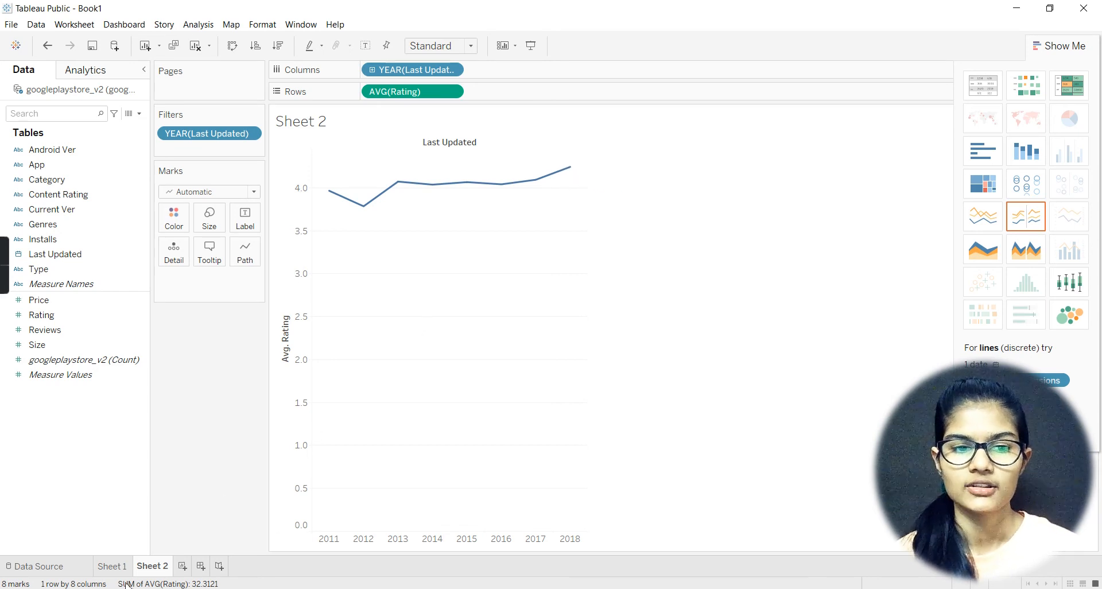
Step: Replace the title of the category price chart on Sheet 1 with "Category vs price"
left_click(113, 566)
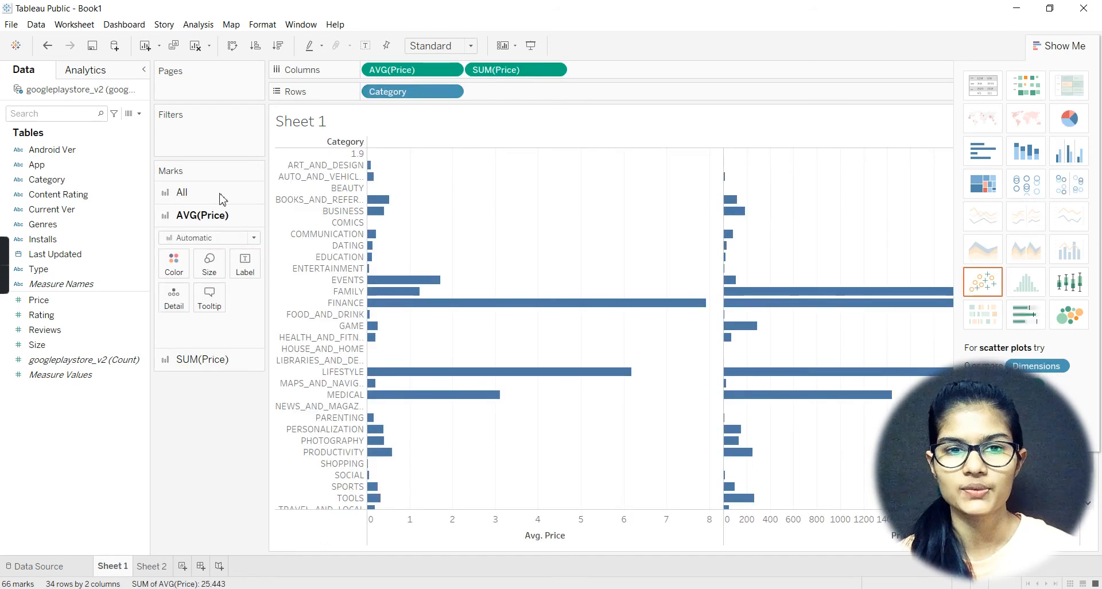
double_click(336, 121)
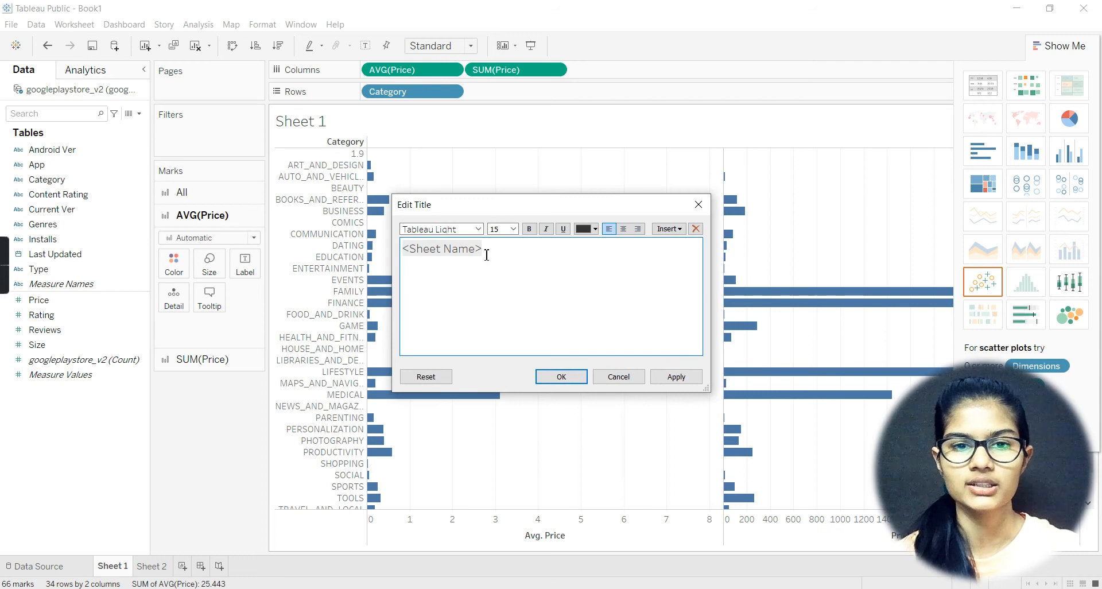
key("BackSpace")
key("BackSpace")
key("BackSpace")
key("BackSpace")
key("BackSpace")
key("BackSpace")
key("BackSpace")
key("BackSpace")
key("BackSpace")
key("BackSpace")
key("BackSpace")
key("BackSpace")
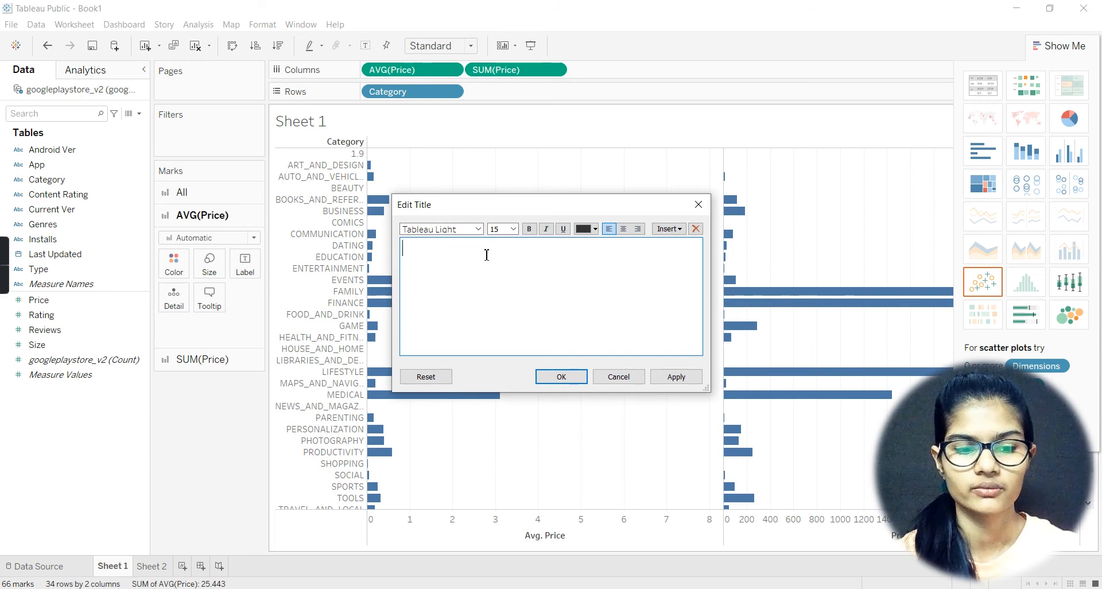
type("Category")
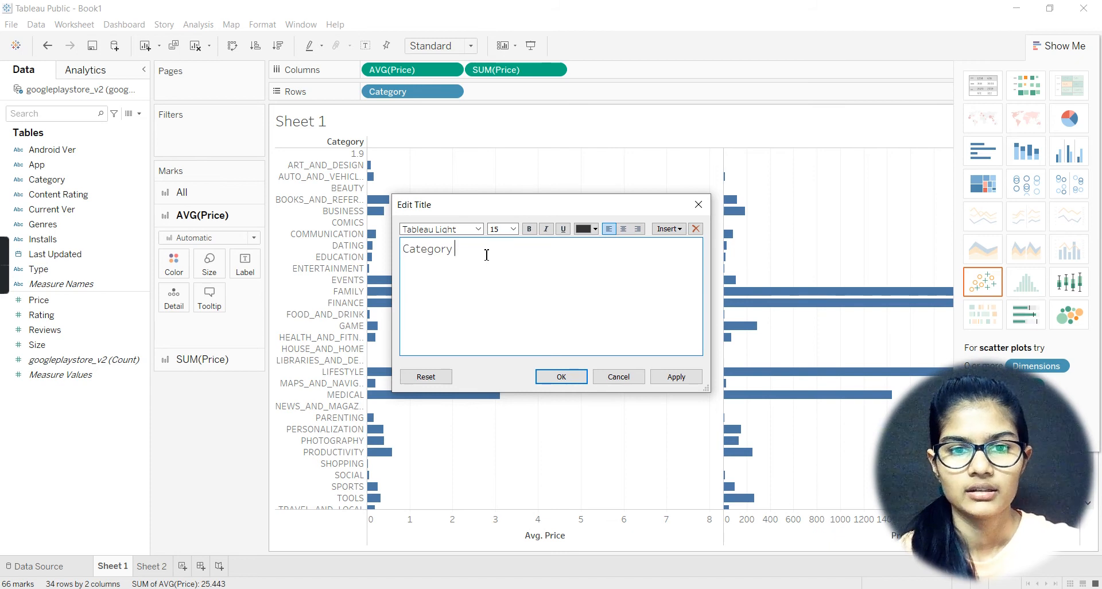
type(" vs price")
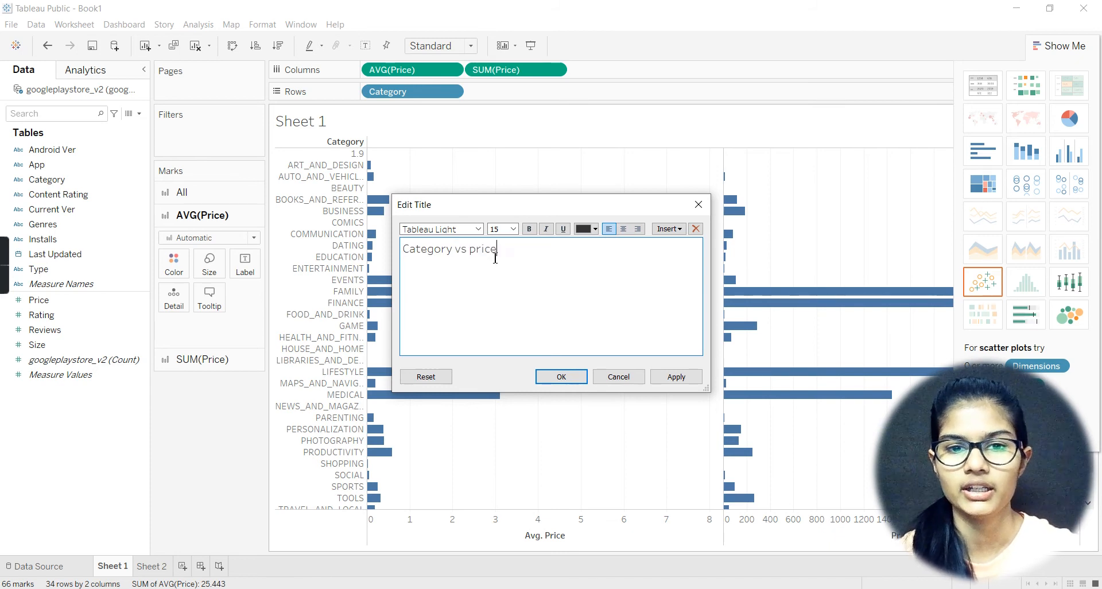
Step: Make the whole "Category vs price" title bold and apply it to the sheet
triple_click(469, 248)
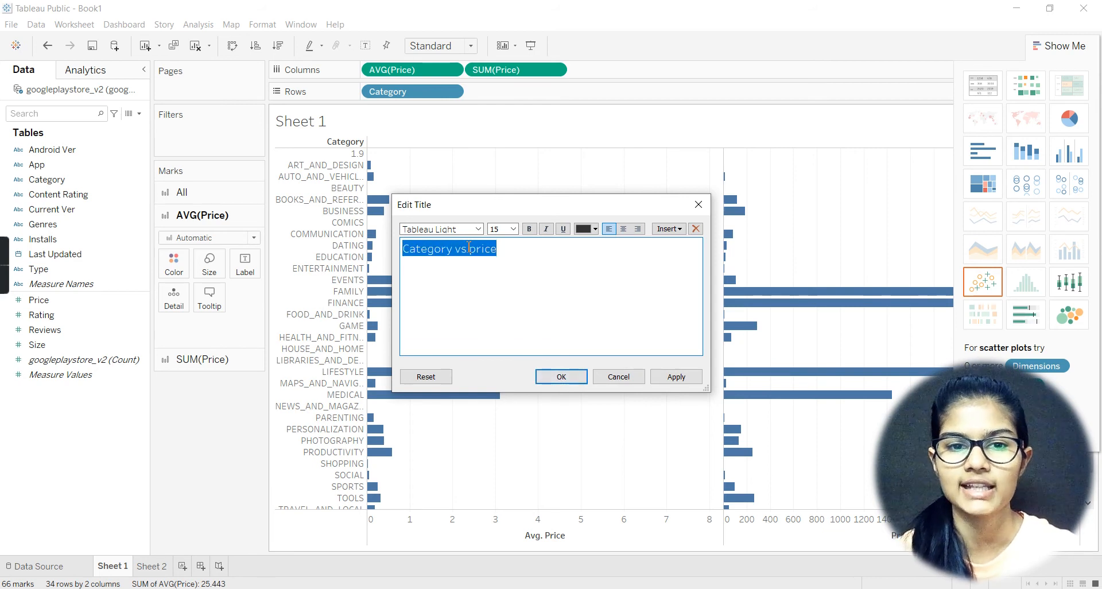
left_click(530, 228)
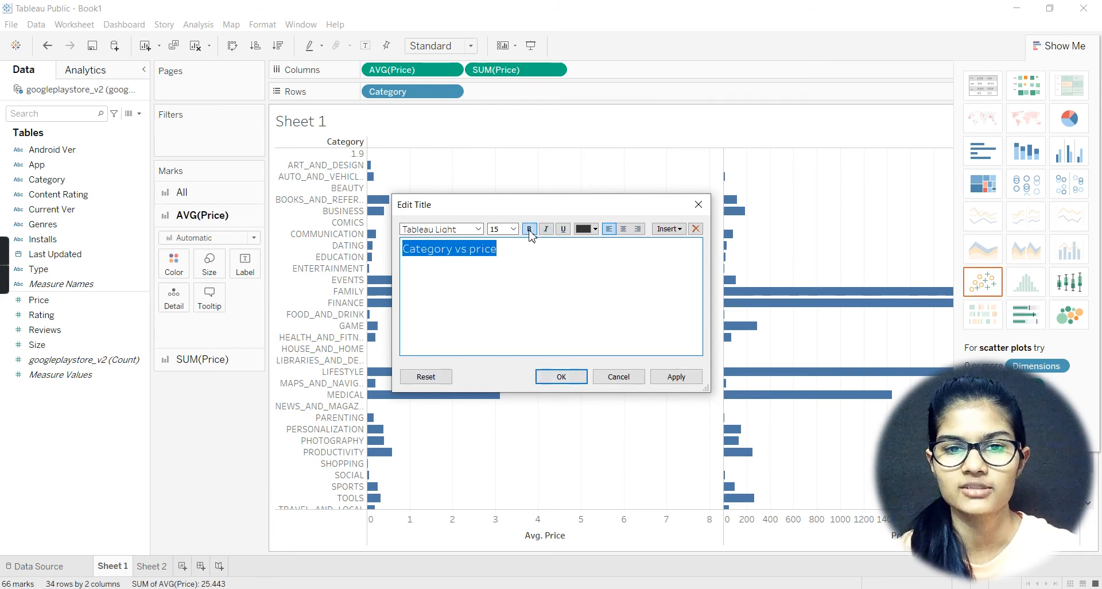
left_click(548, 378)
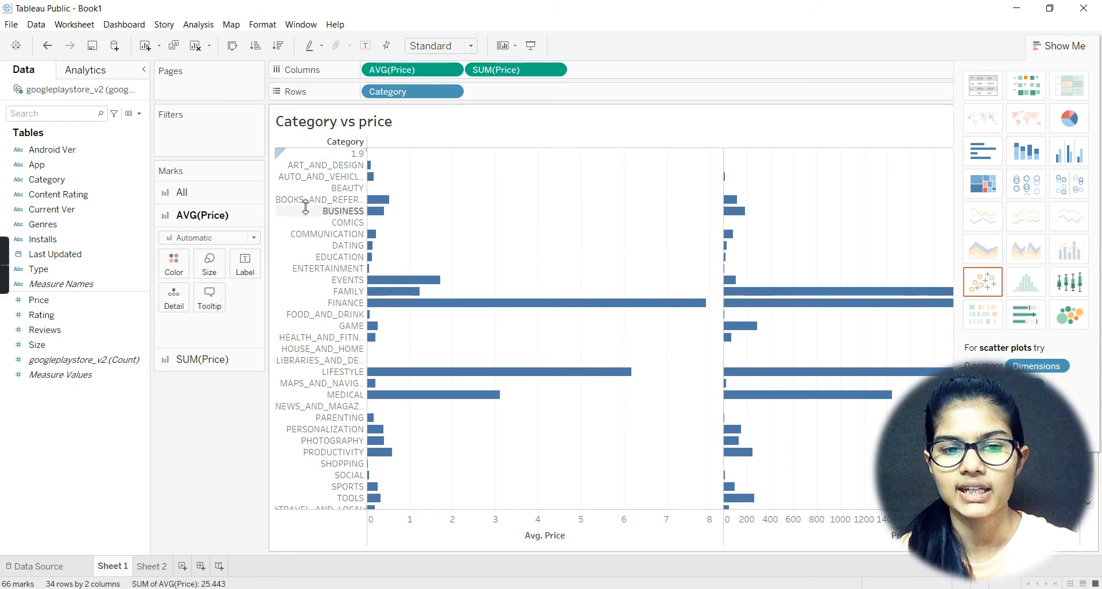
Step: Replace the title of the average Rating line chart on Sheet 2 with "Year vs rating"
left_click(151, 566)
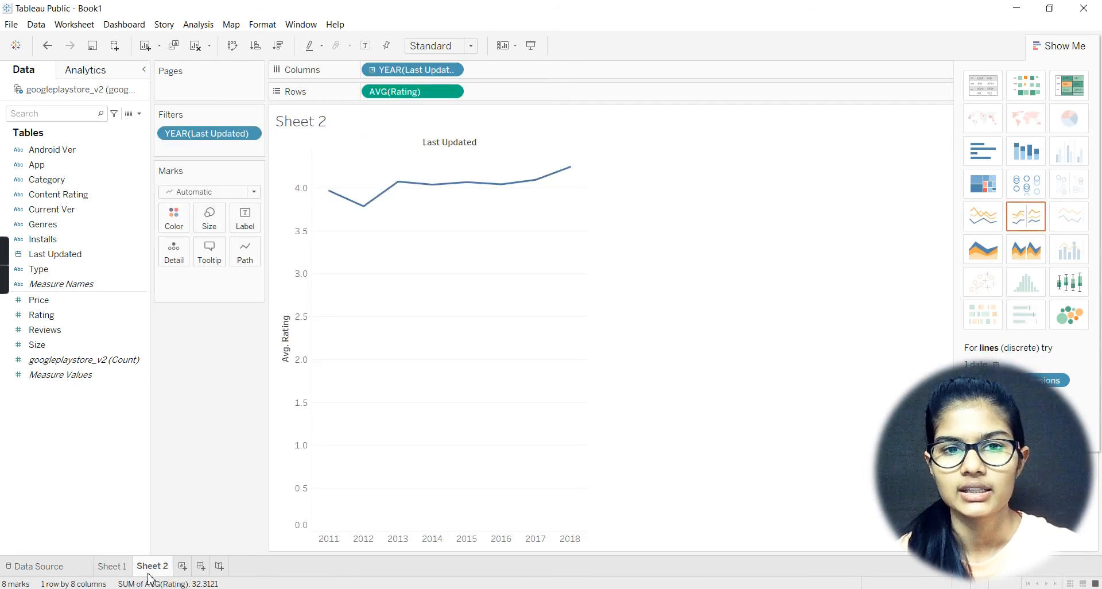
double_click(300, 121)
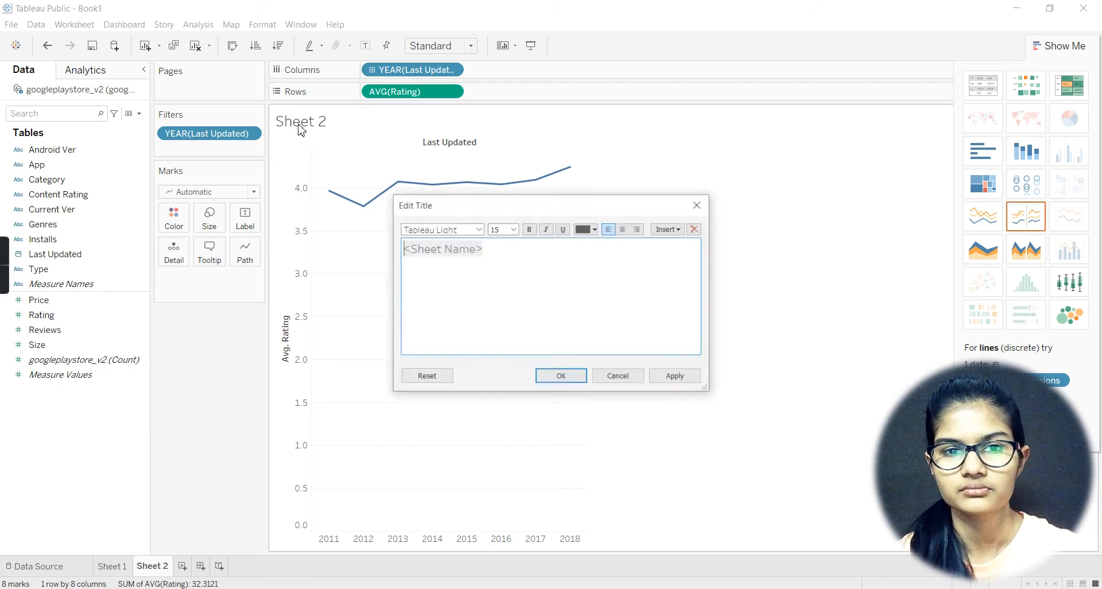
key("BackSpace")
key("BackSpace")
key("BackSpace")
key("BackSpace")
key("BackSpace")
key("BackSpace")
key("BackSpace")
key("BackSpace")
key("BackSpace")
key("BackSpace")
key("BackSpace")
key("BackSpace")
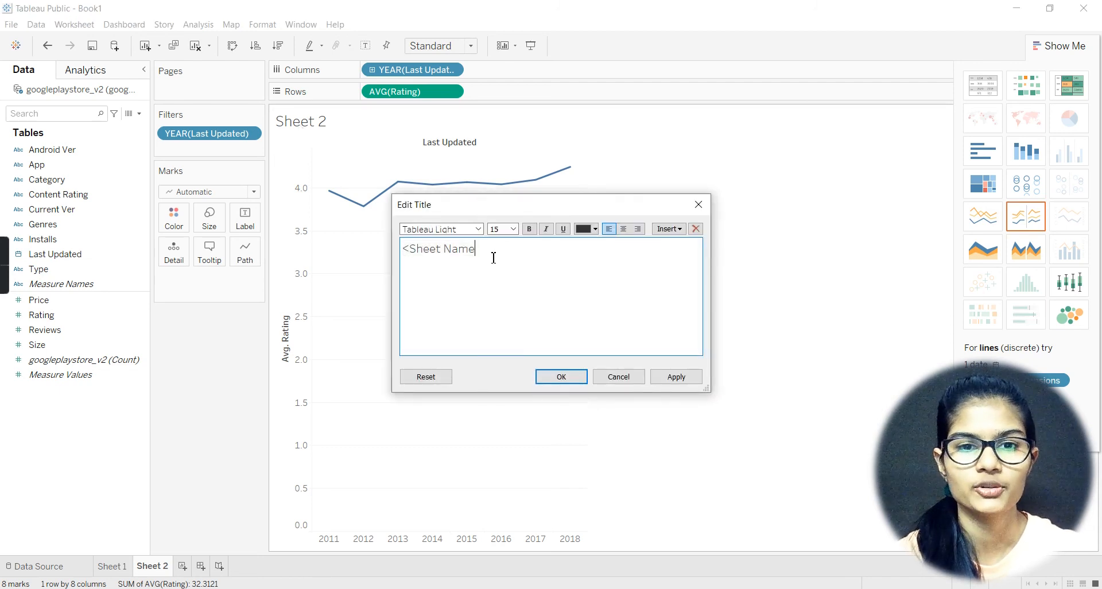
type("Year vs avergare")
type("tion")
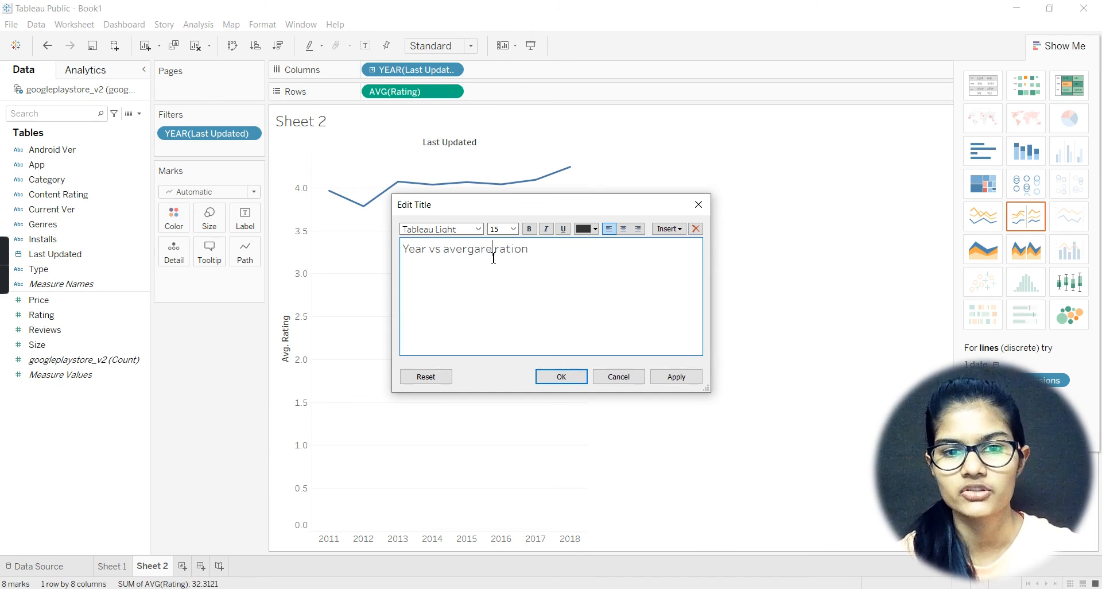
key("BackSpace")
key("BackSpace")
key("BackSpace")
key("BackSpace")
key("BackSpace")
key("BackSpace")
key("BackSpace")
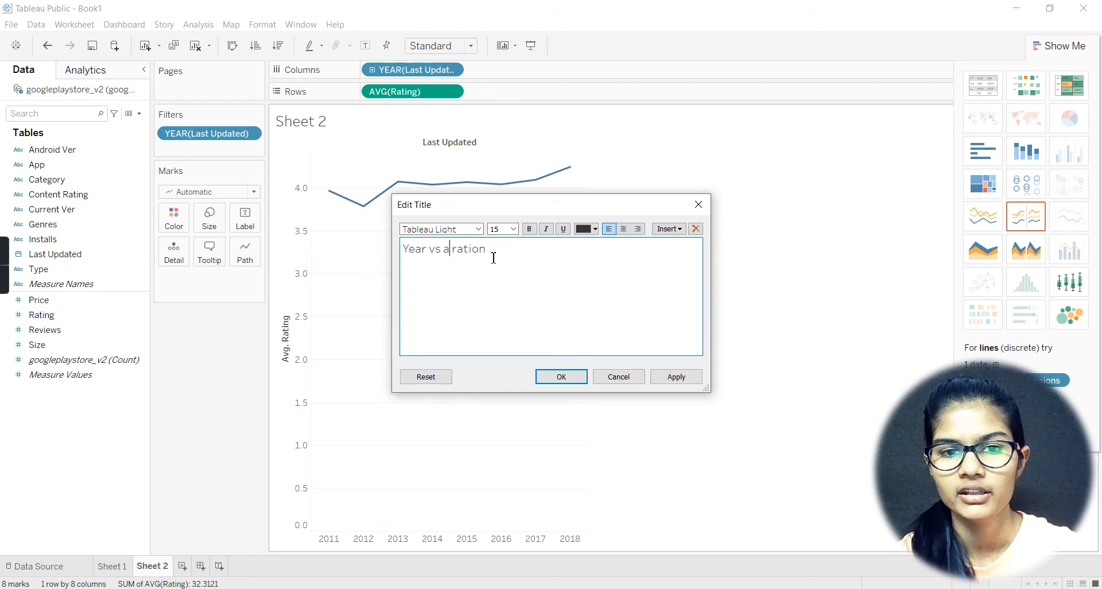
key("BackSpace")
key("BackSpace")
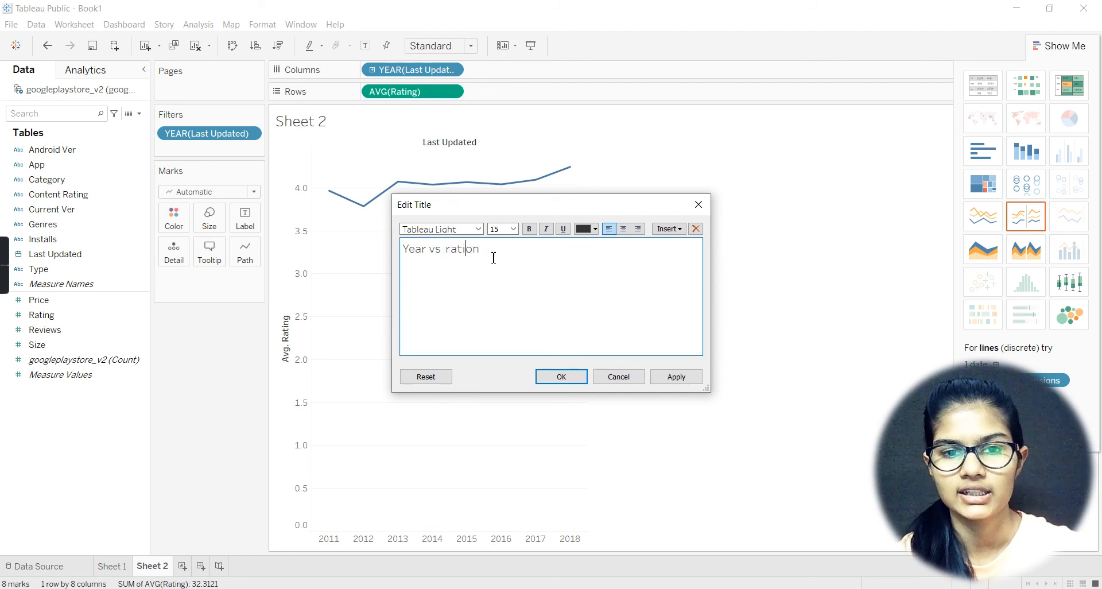
key("BackSpace")
type("g")
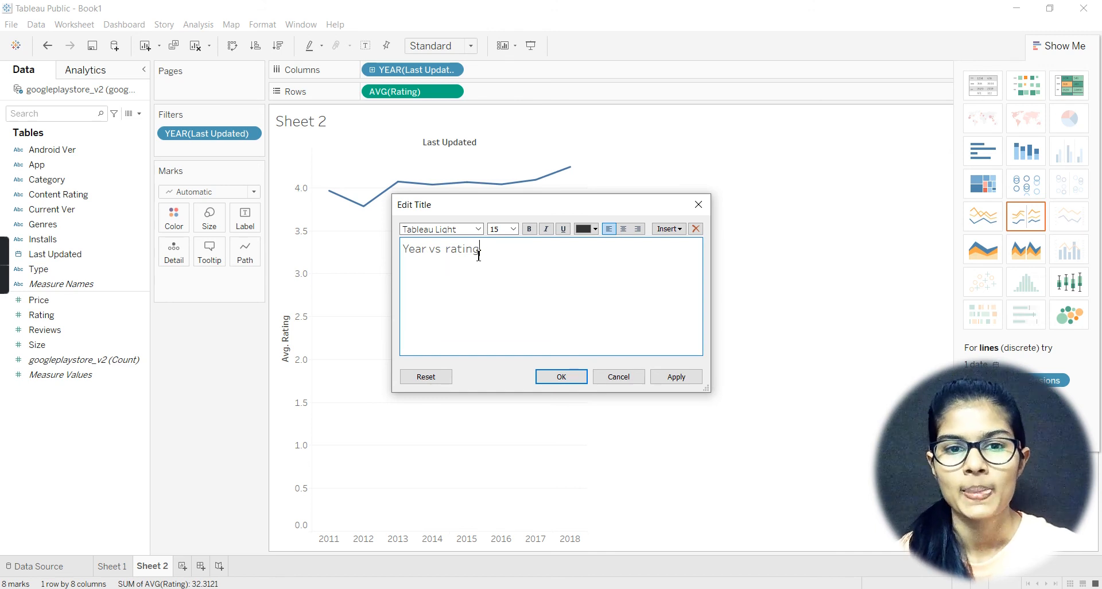
Step: Make the whole "Year vs rating" title bold and apply it to the sheet
triple_click(466, 259)
left_click(530, 228)
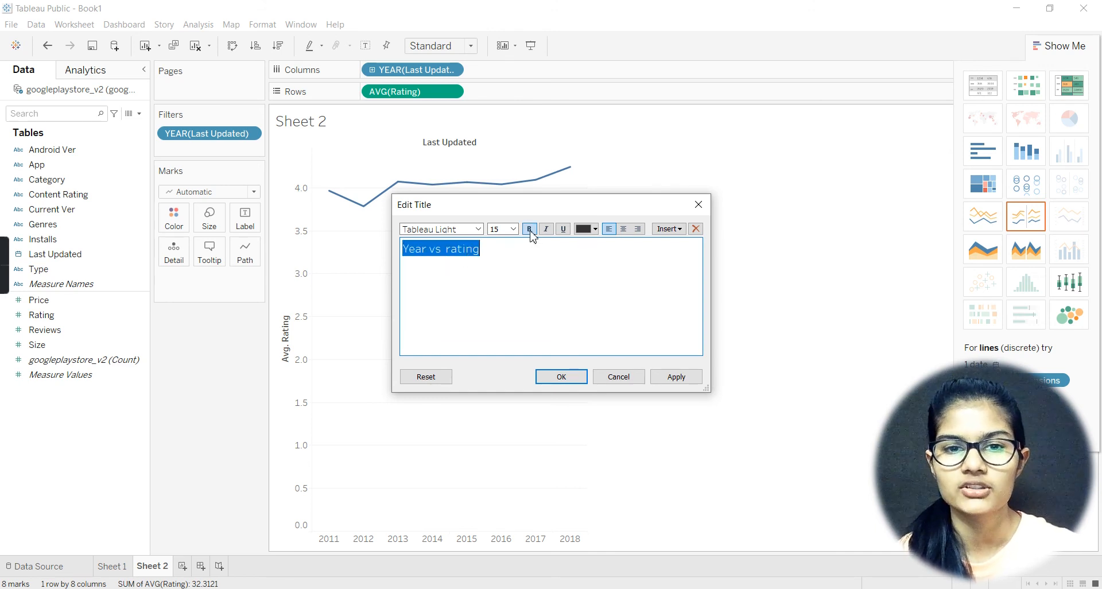
left_click(570, 319)
left_click(560, 378)
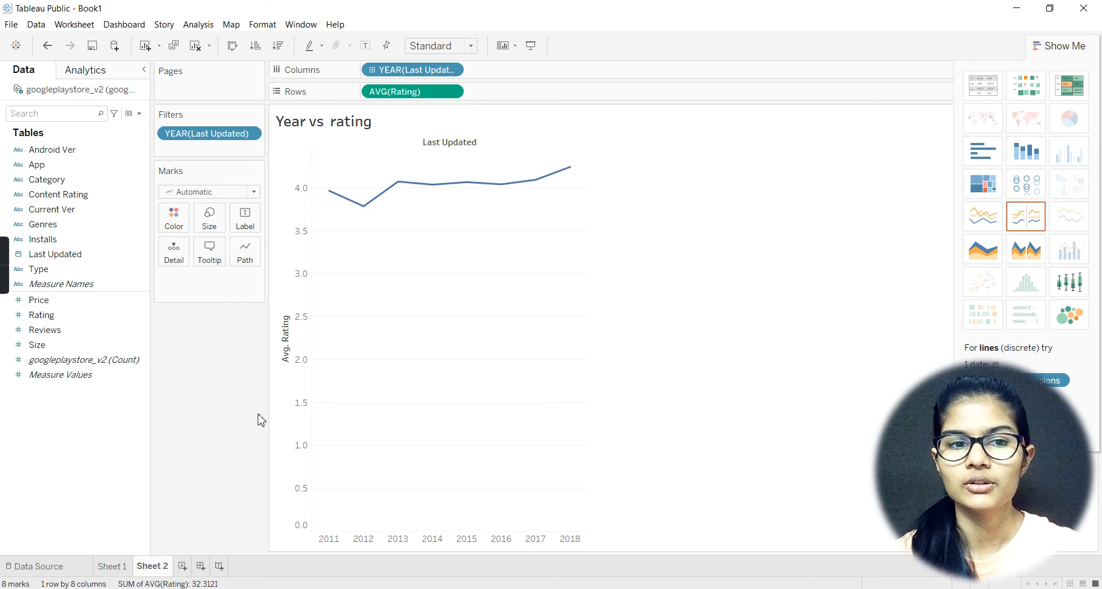
Step: Review the retitled price chart on Sheet 1, and return to the rating line chart on Sheet 2
left_click(124, 570)
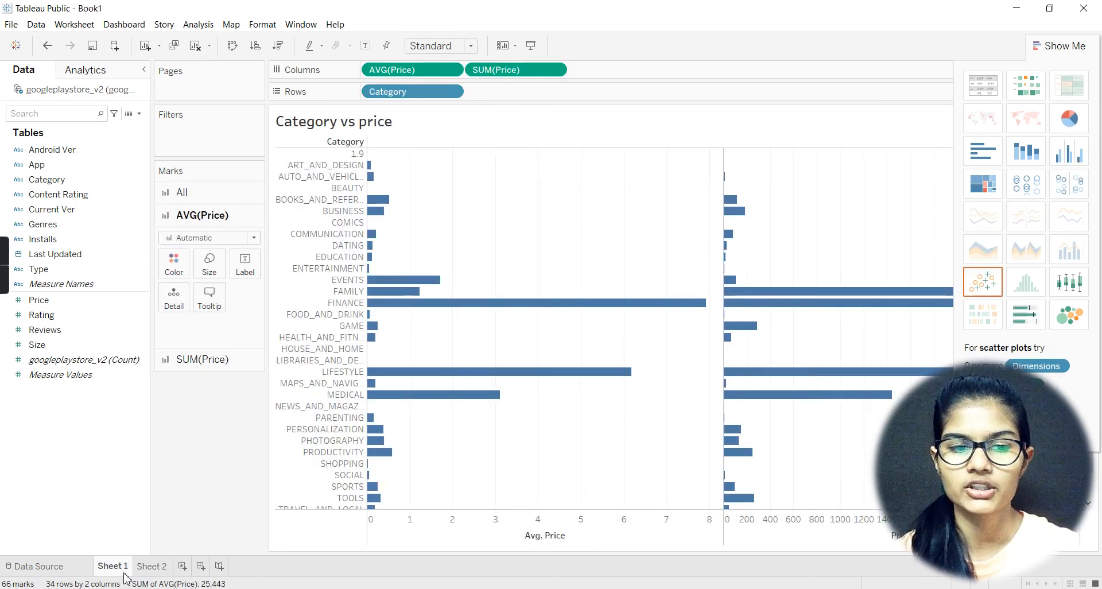
left_click(151, 567)
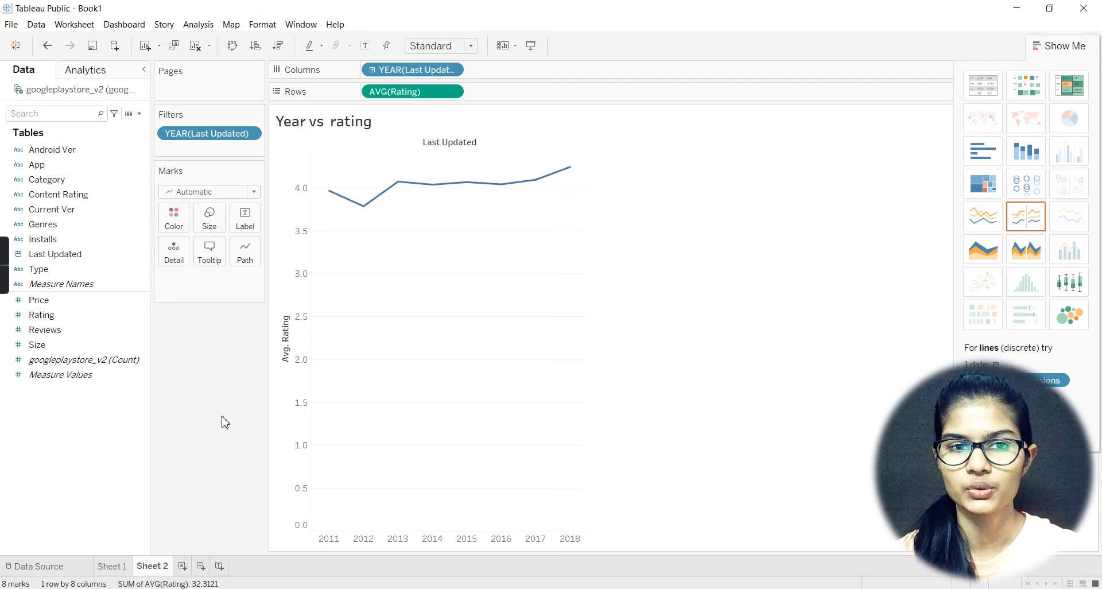
mouse_move(9, 274)
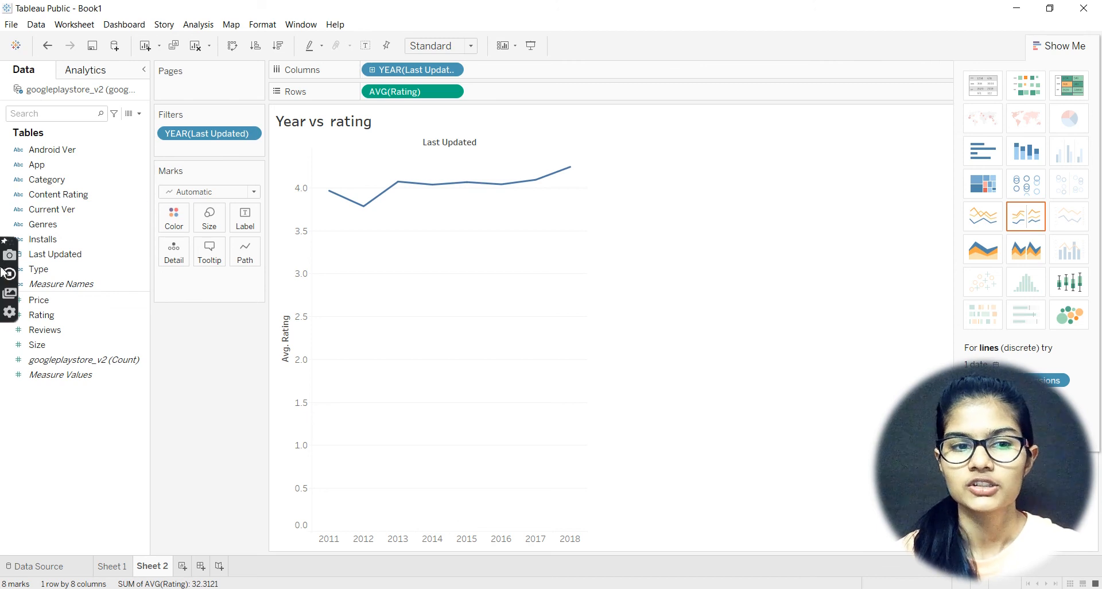